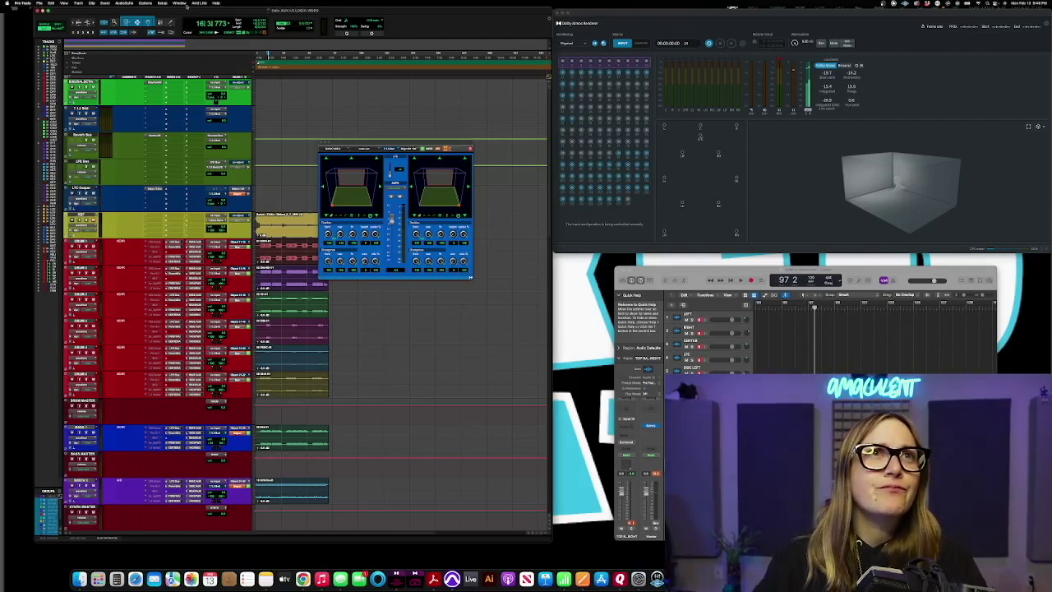
Open I/O Setup on the Output tab
click(163, 3)
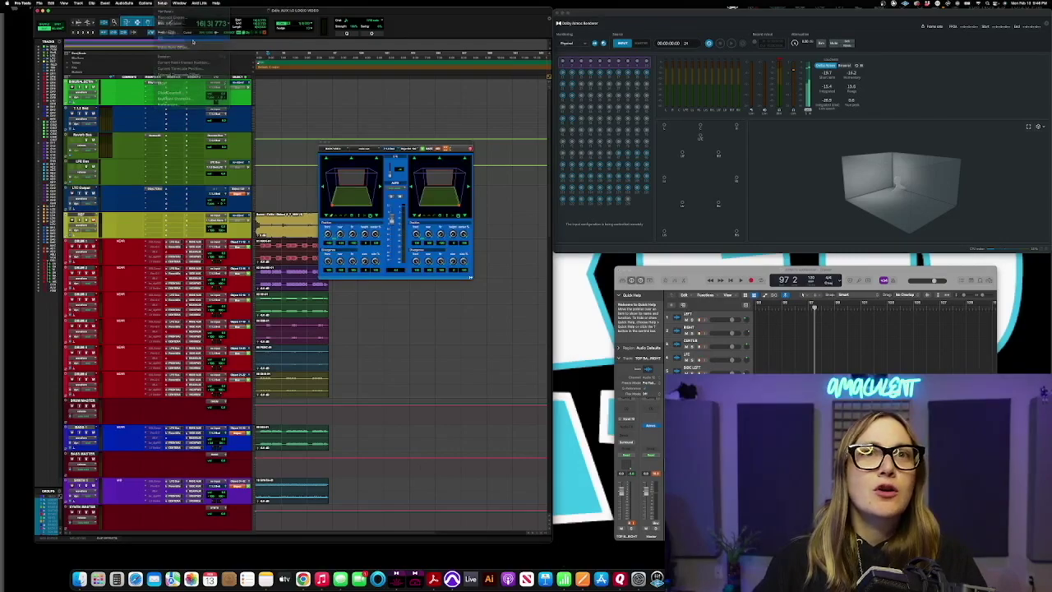
click(176, 57)
click(384, 142)
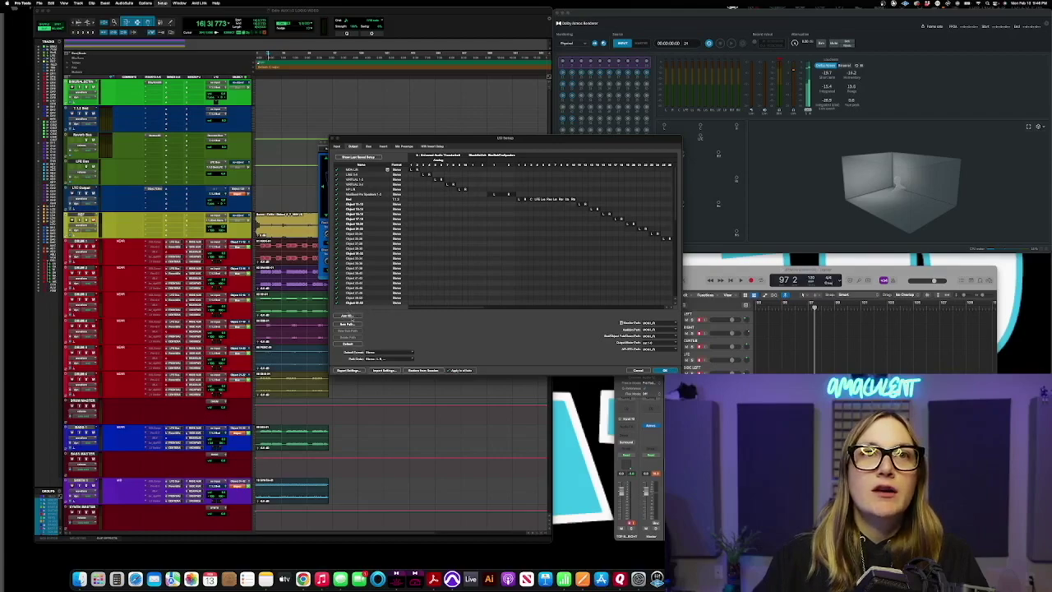
Review the Aux I/O audio devices (Dolby Audio Bridge output, Audio Bridge 64 input) and close the list
click(350, 316)
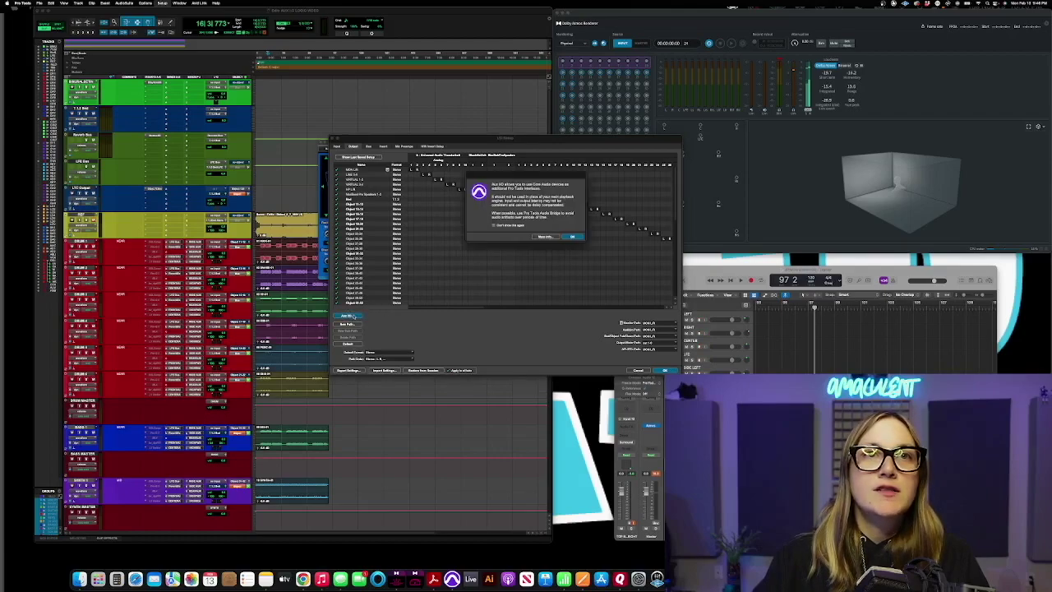
click(572, 237)
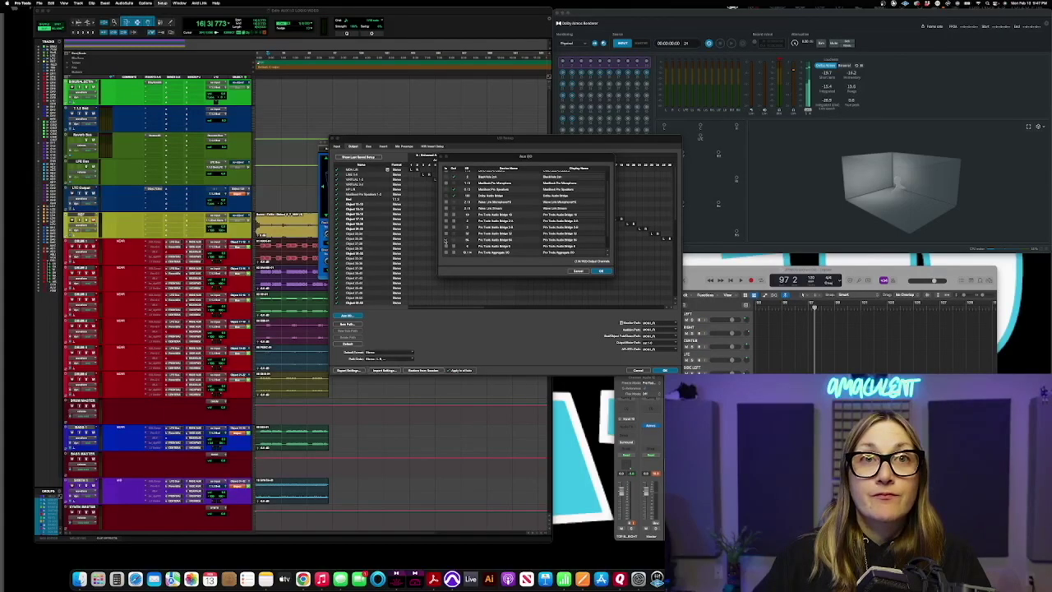
click(598, 271)
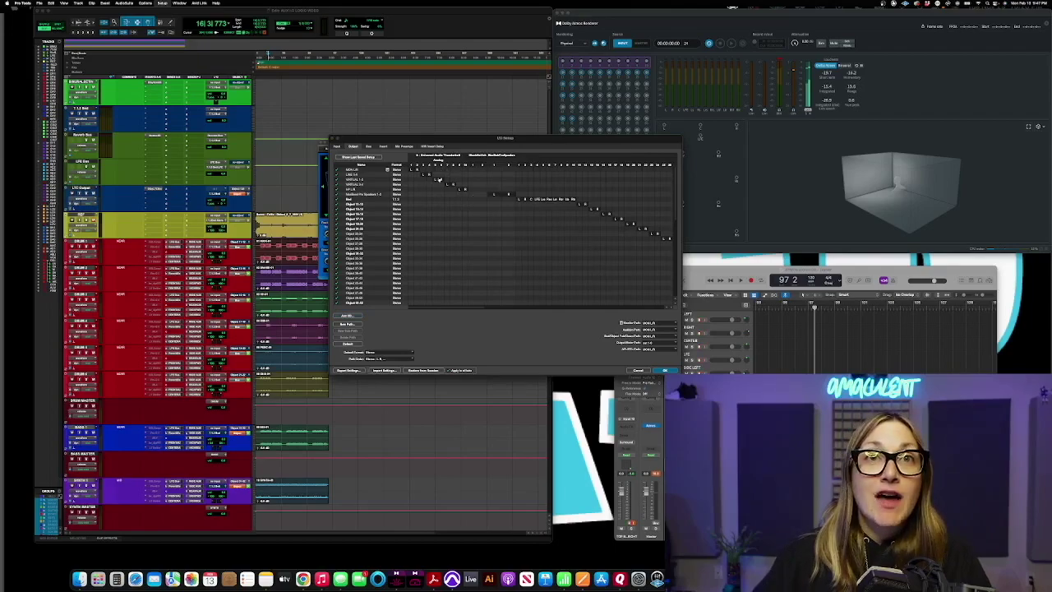
Scroll the output routing grid to check bed and Object paths mapped one-to-one to Dolby Audio Bridge channels
scroll(580, 238, right, 1)
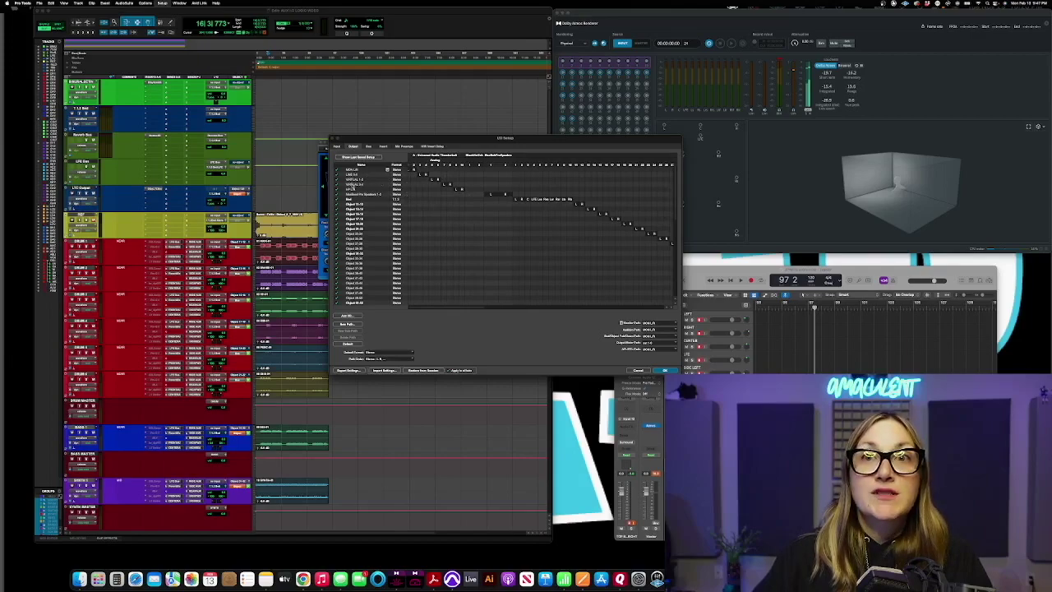
scroll(364, 212, down, 10)
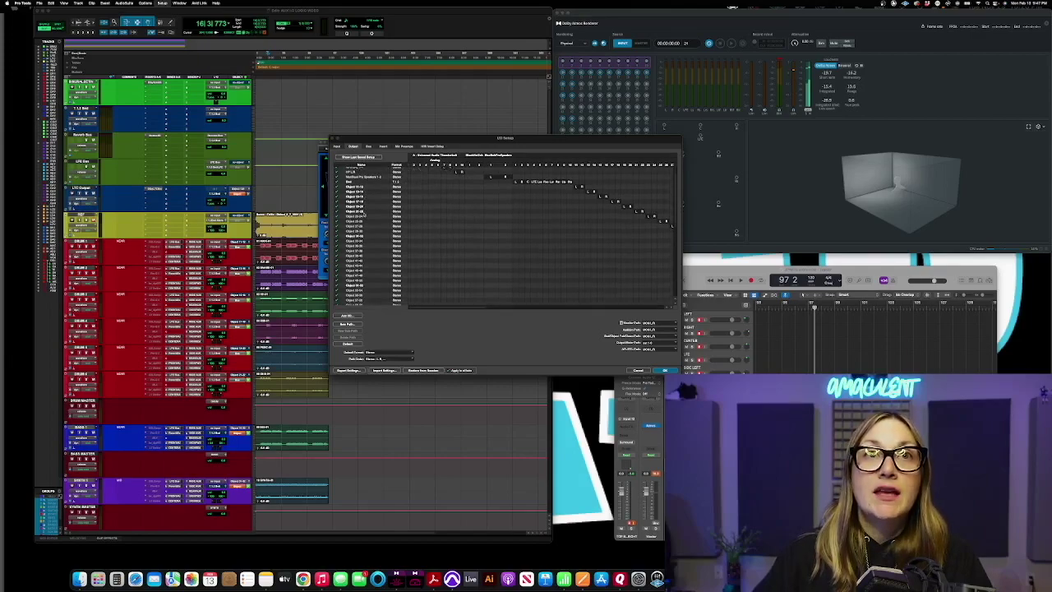
scroll(364, 214, down, 10)
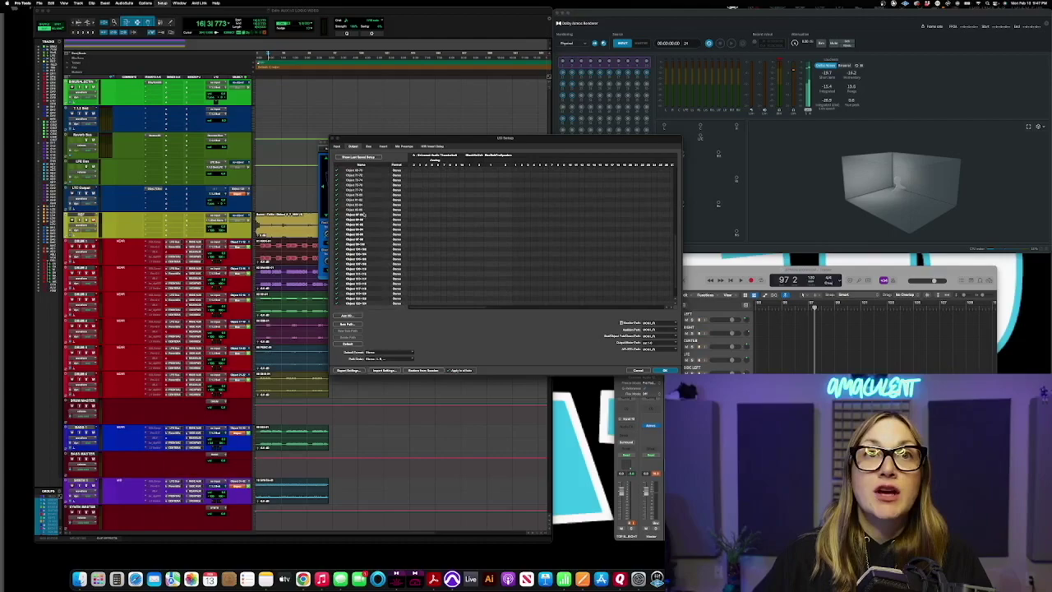
scroll(364, 214, up, 15)
scroll(386, 214, right, 3)
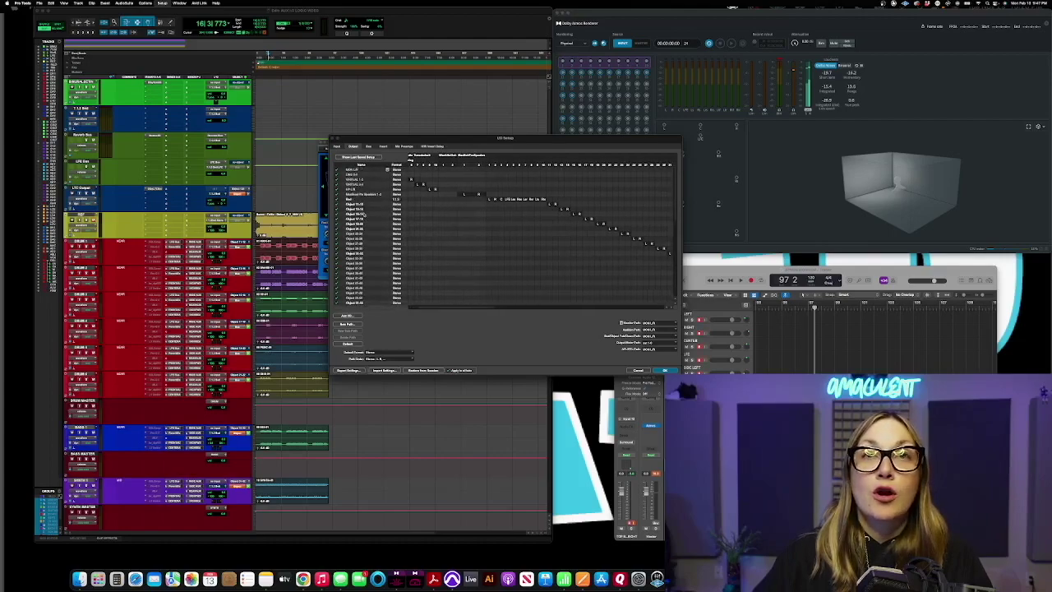
scroll(428, 207, right, 5)
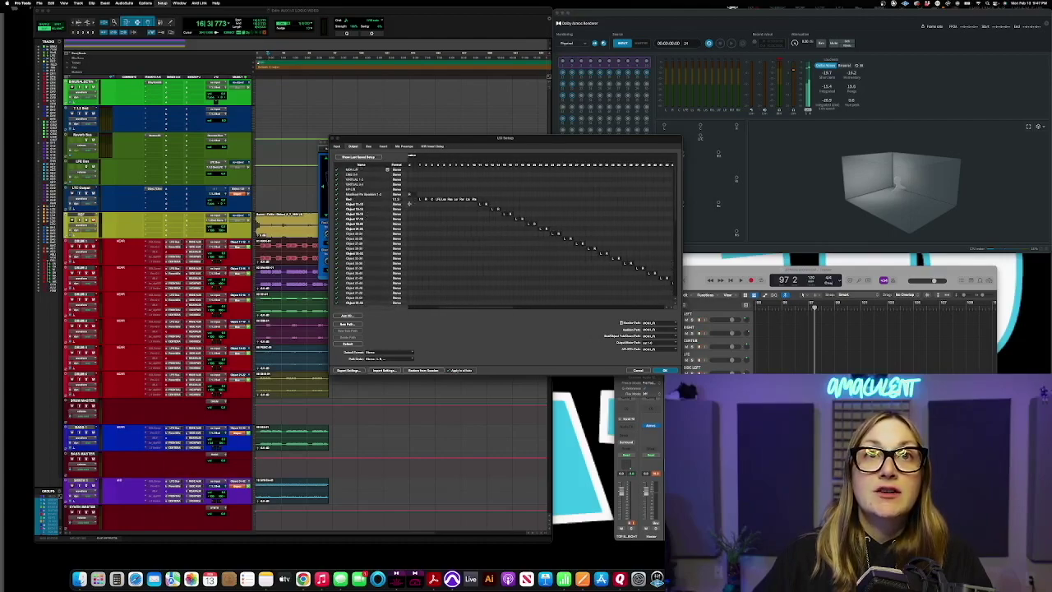
scroll(442, 204, down, 10)
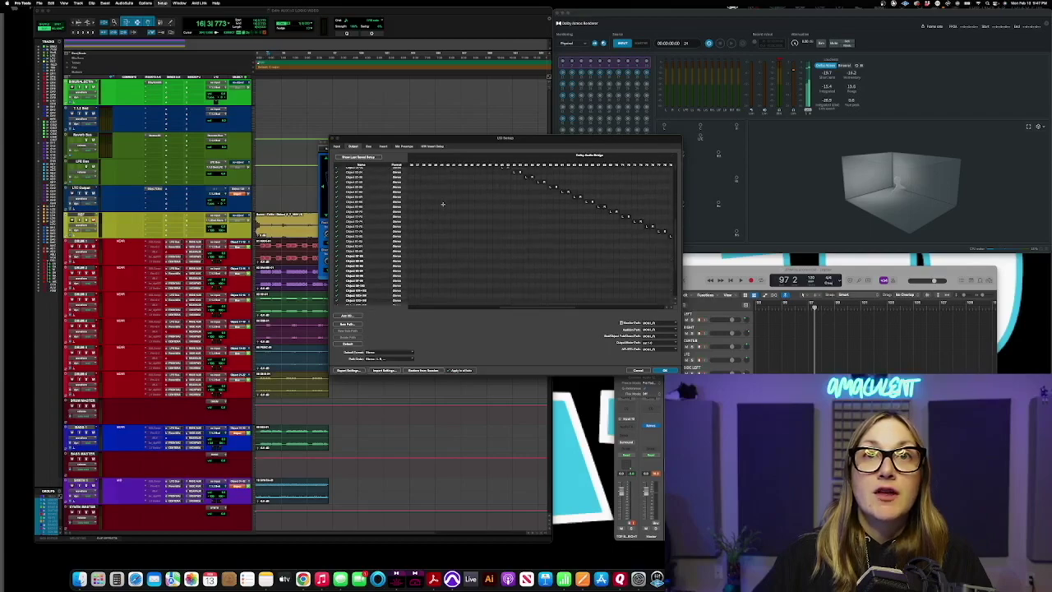
scroll(442, 204, right, 5)
scroll(442, 204, right, 5)
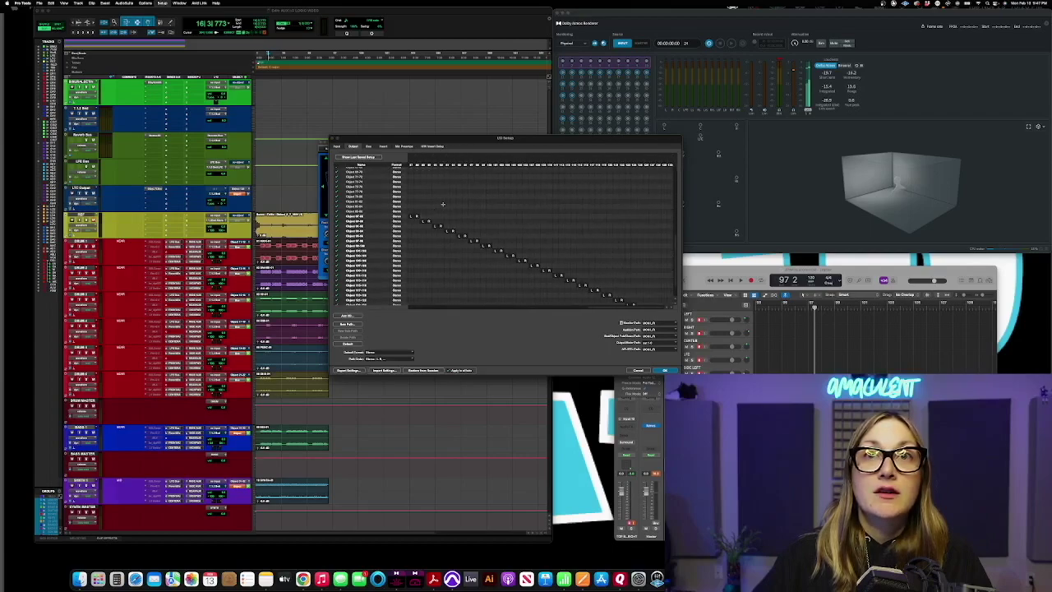
scroll(442, 204, left, 10)
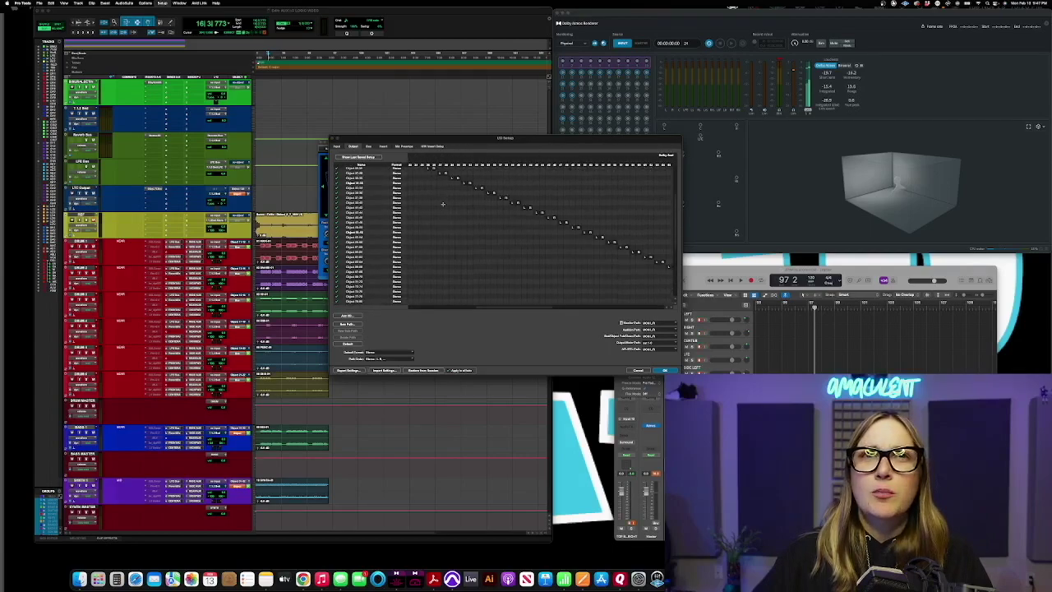
scroll(442, 203, up, 10)
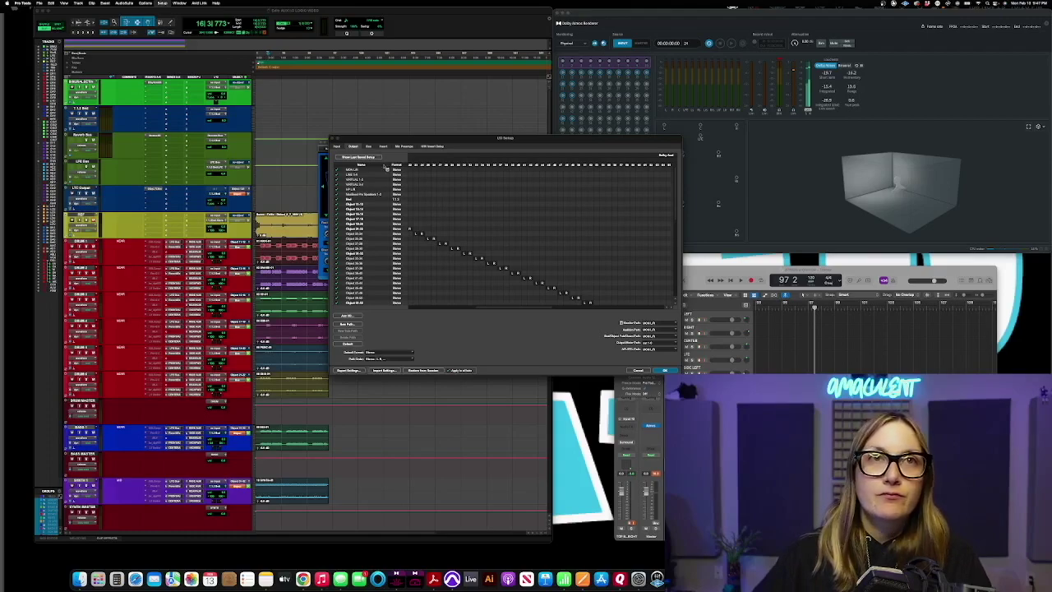
Check the Bus and Input routing grids in I/O Setup
click(368, 147)
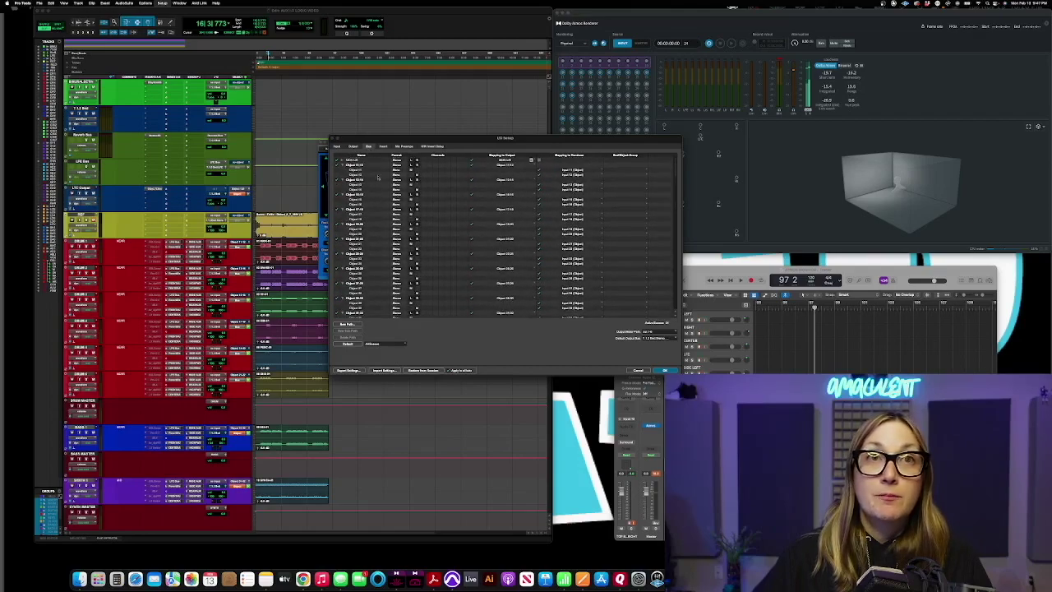
click(337, 147)
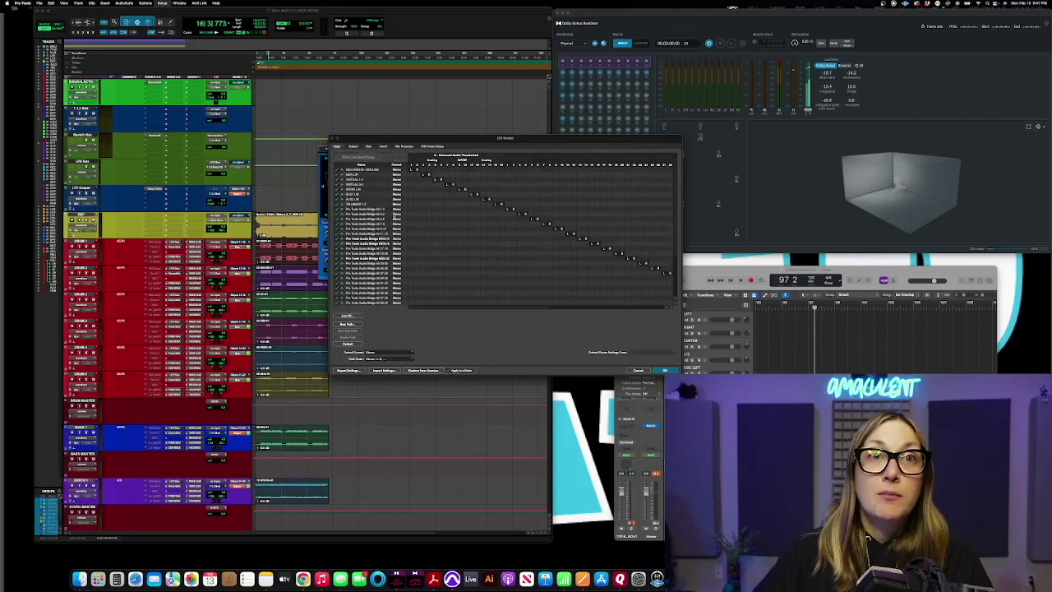
scroll(392, 215, down, 2)
scroll(368, 236, down, 5)
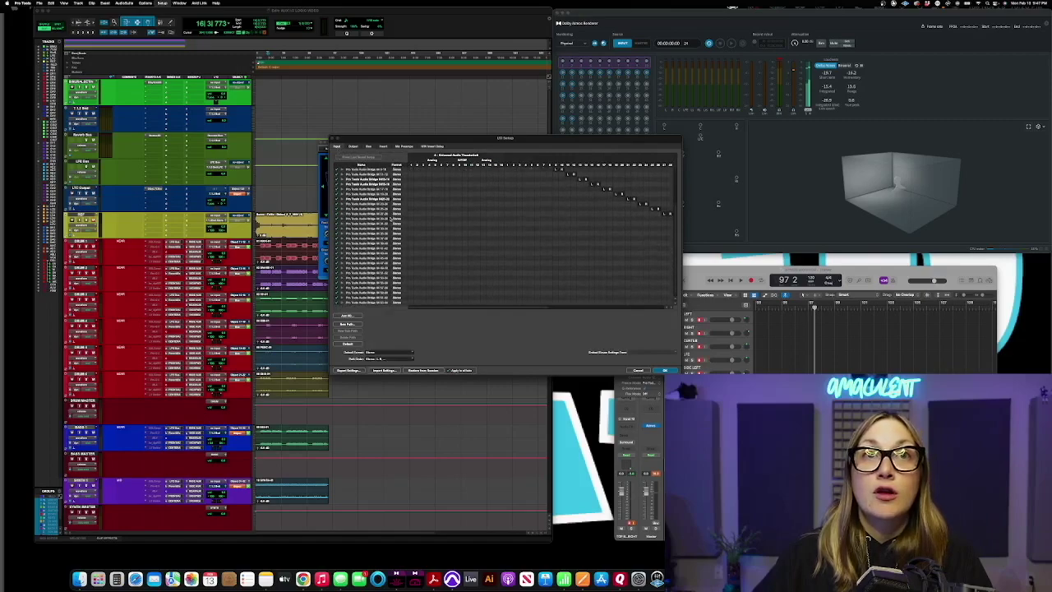
scroll(449, 218, right, 3)
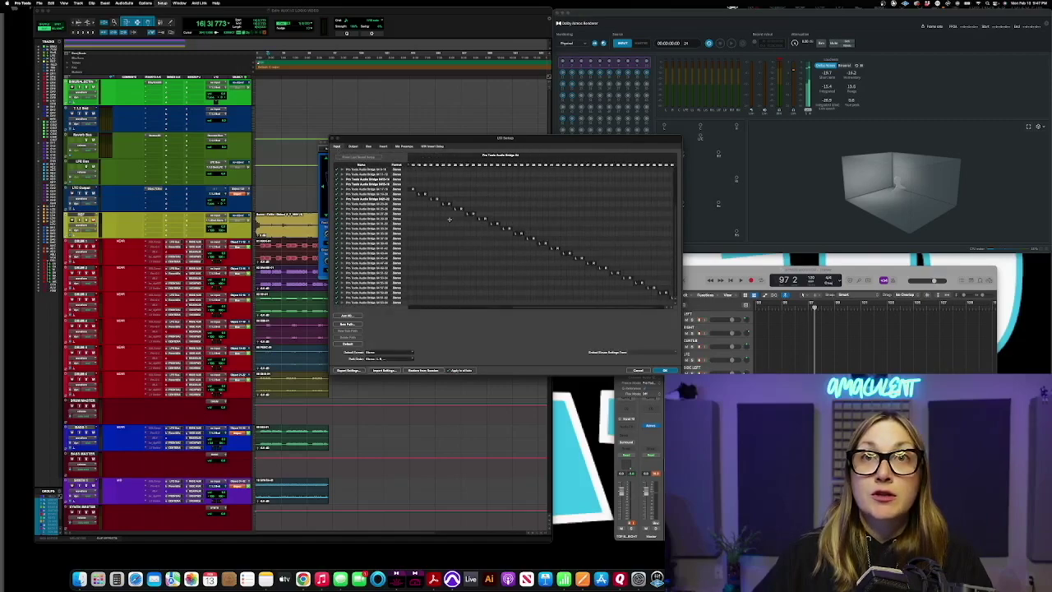
Return to the Output tab and bring up the Aux I/O device list again
click(353, 147)
click(345, 315)
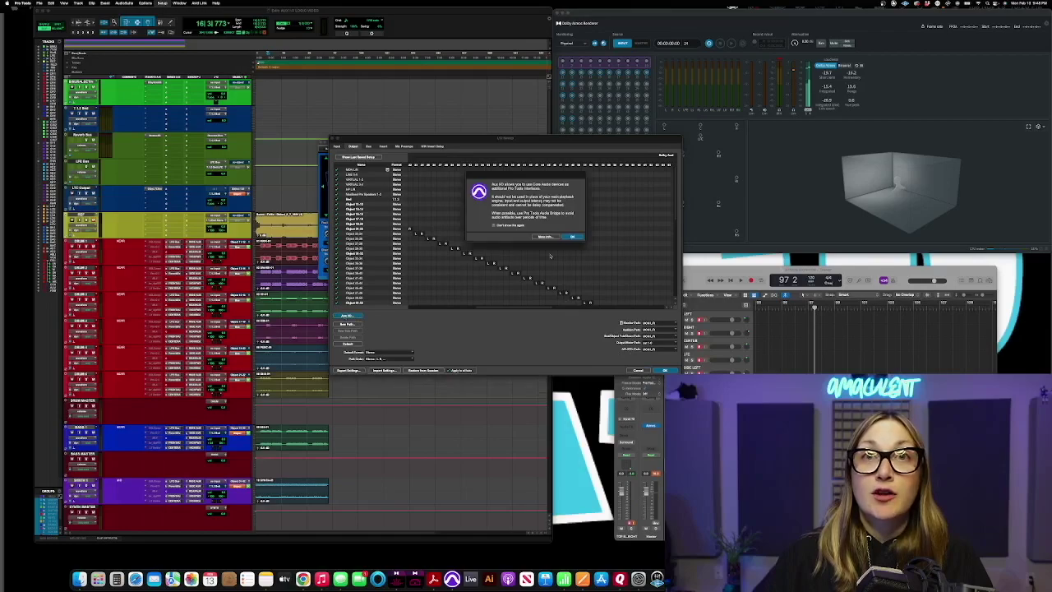
click(576, 237)
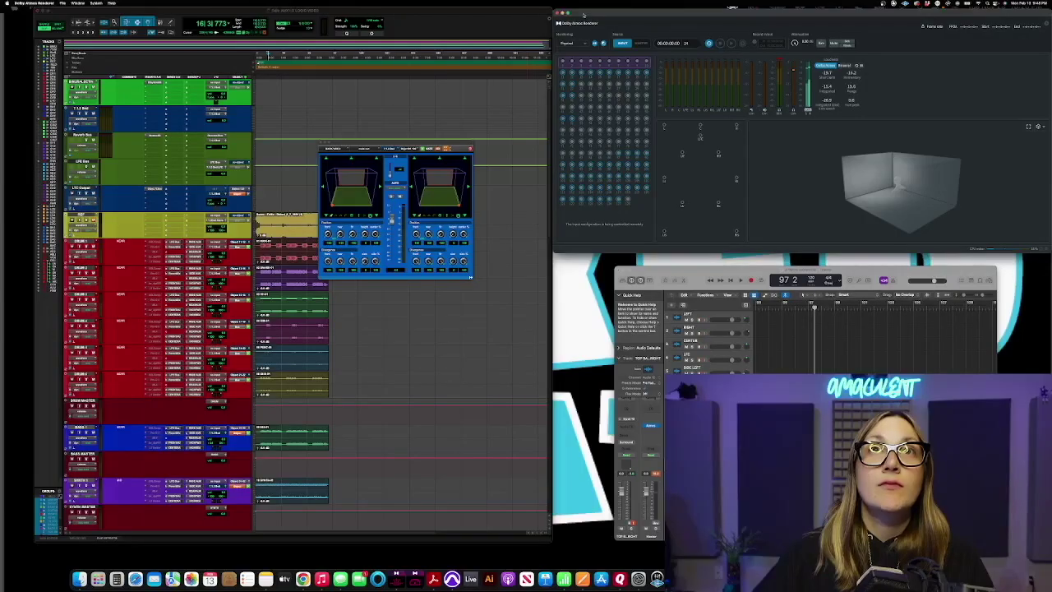
Center the Dolby Atmos Renderer, confirm Dolby Audio Bridge input and Audio Bridge 64 output, and close Preferences
drag(583, 15, 348, 83)
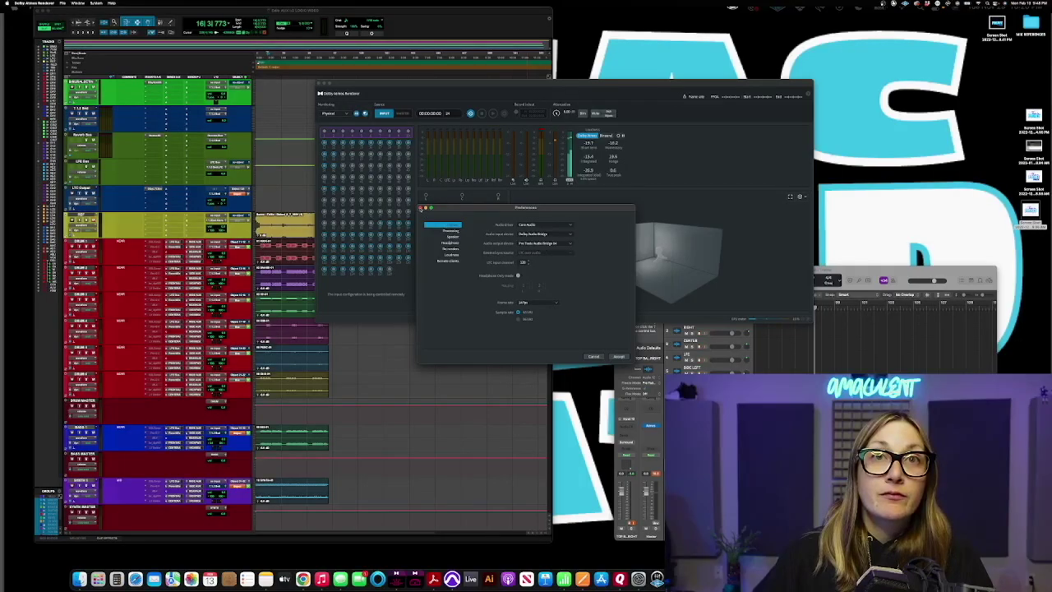
click(421, 208)
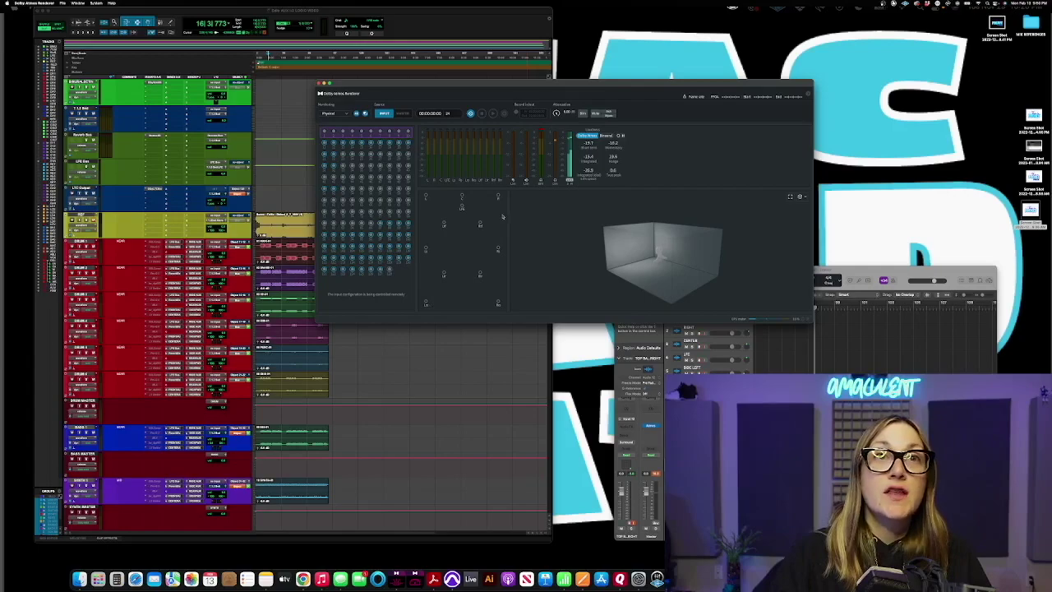
Play the Pro Tools Atmos mix through the Renderer, then stop at bar 30
drag(539, 83, 714, 119)
key(super+Tab)
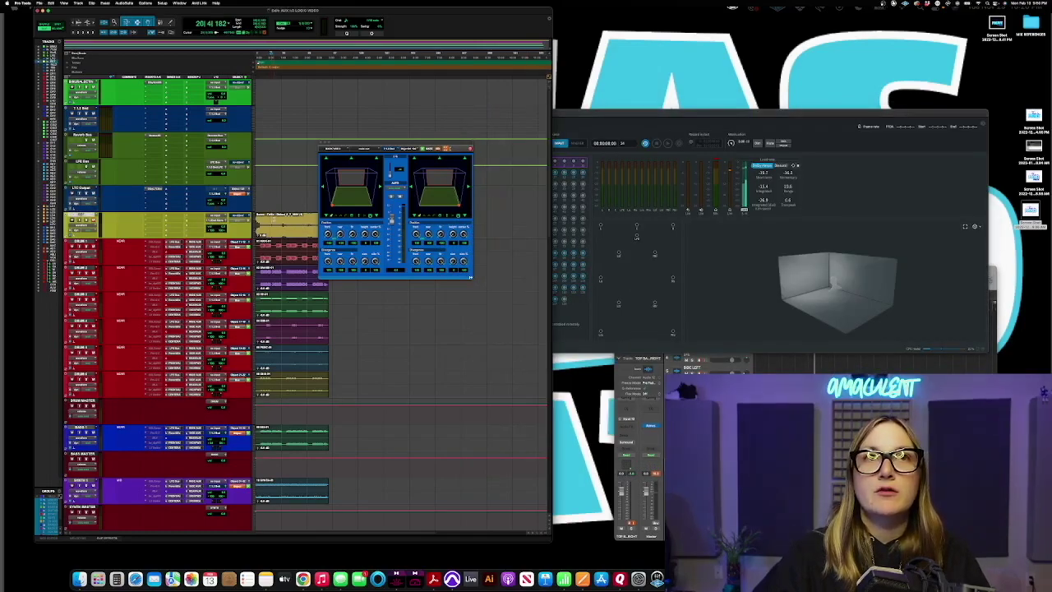
key(space)
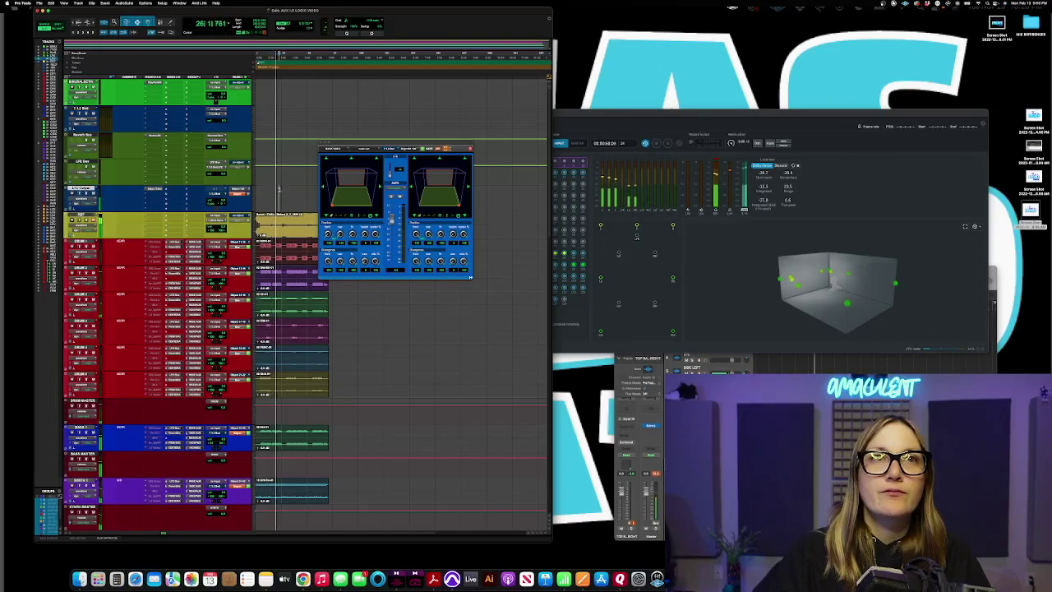
key(space)
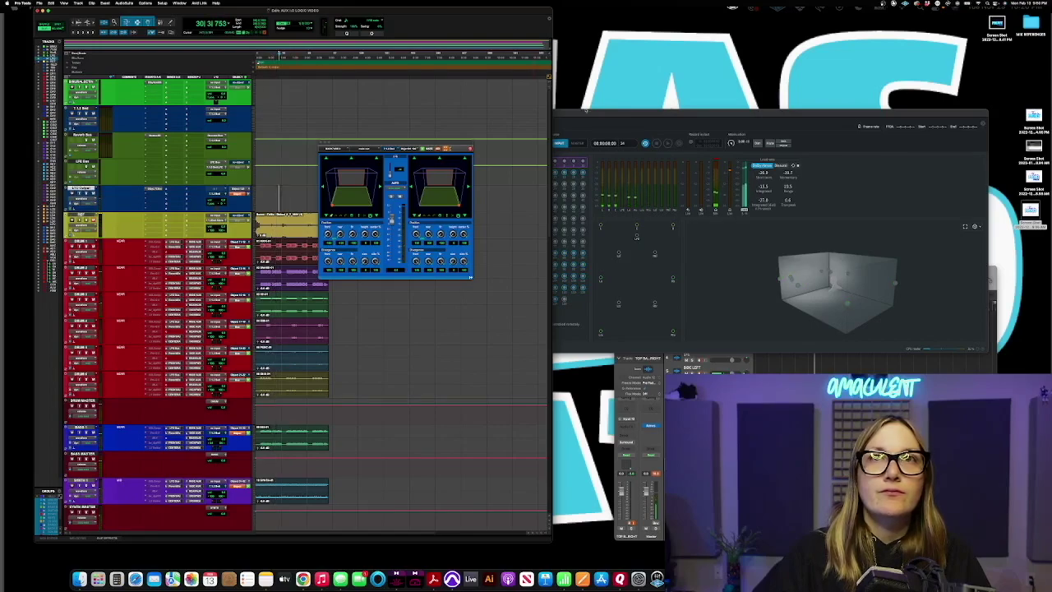
drag(574, 113, 620, 27)
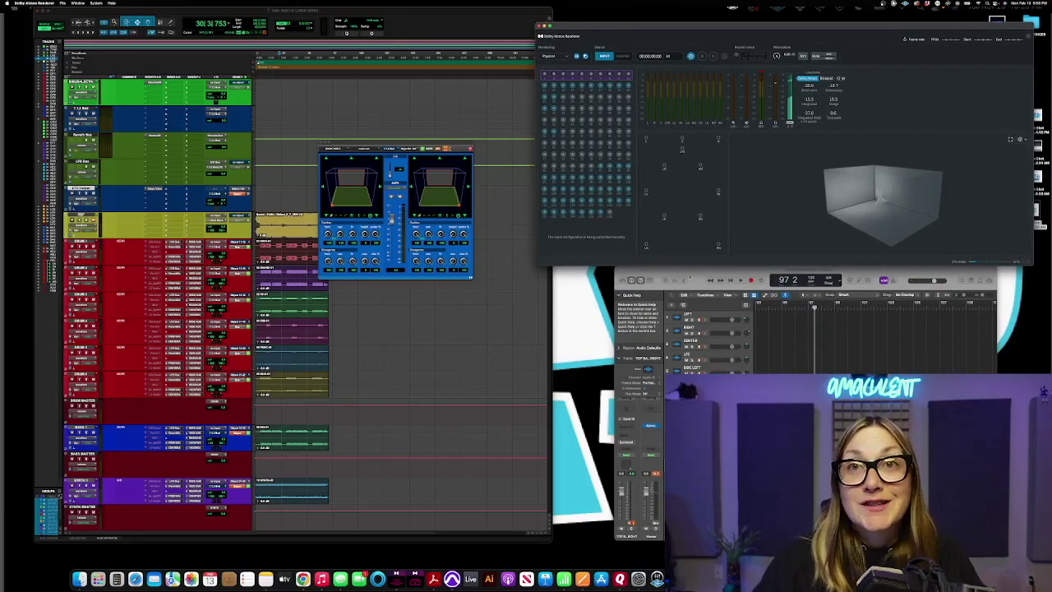
Bring the Logic project with twelve speaker tracks forward and close the Dolby Atmos window
click(694, 277)
drag(694, 278, 286, 48)
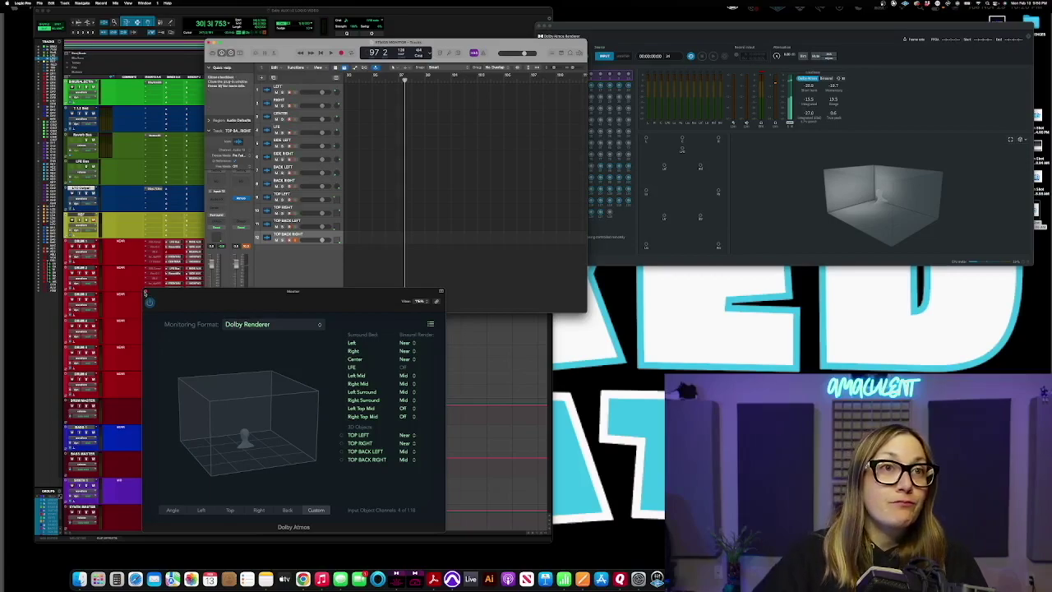
click(146, 292)
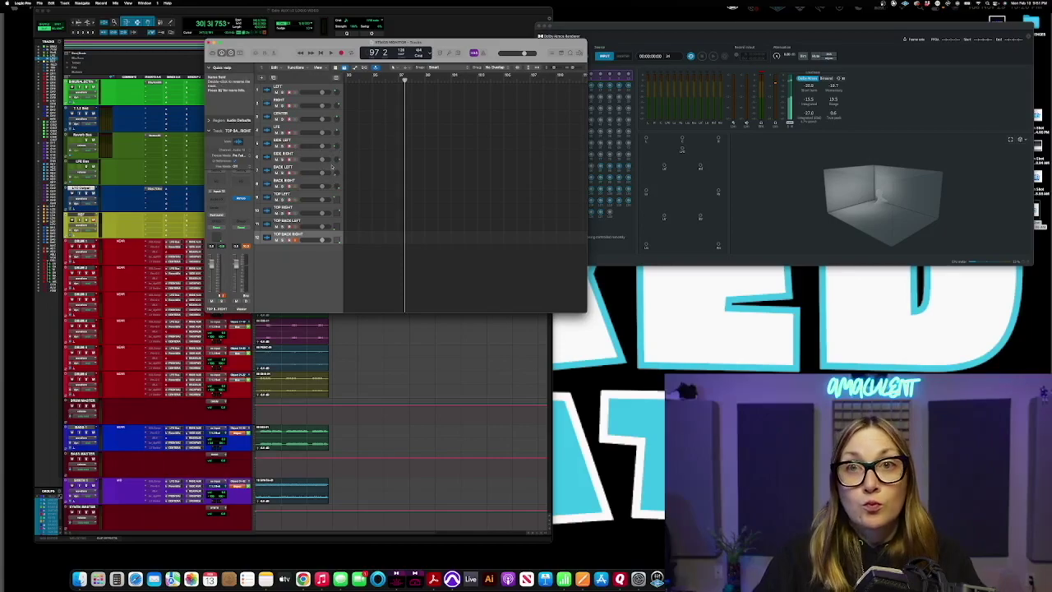
Set the project's spatial audio to Dolby Atmos (7.1.2), then open the master's Dolby Atmos plug-in
click(39, 3)
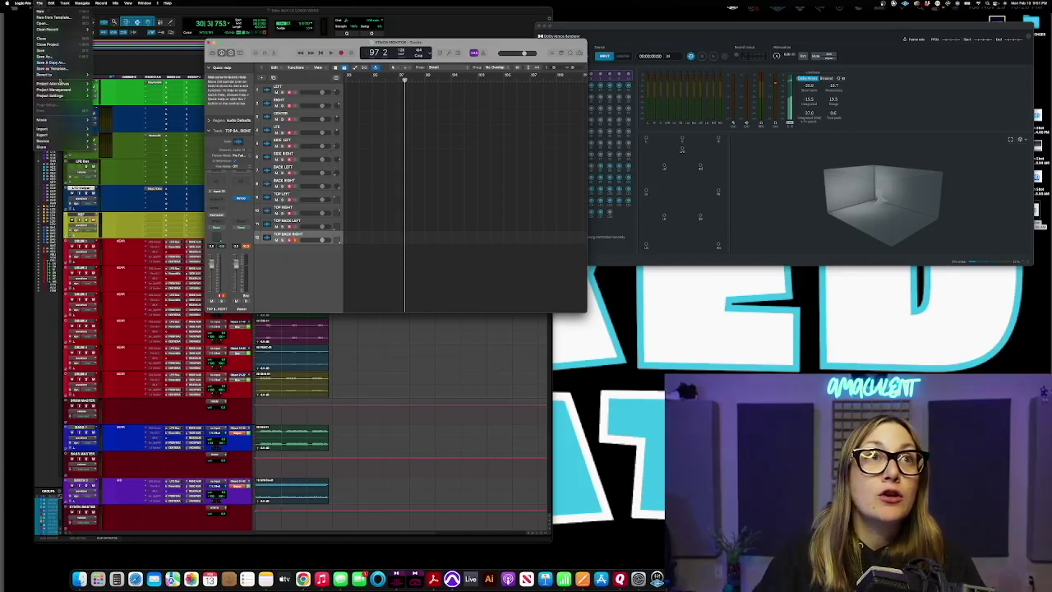
mouse_move(60, 97)
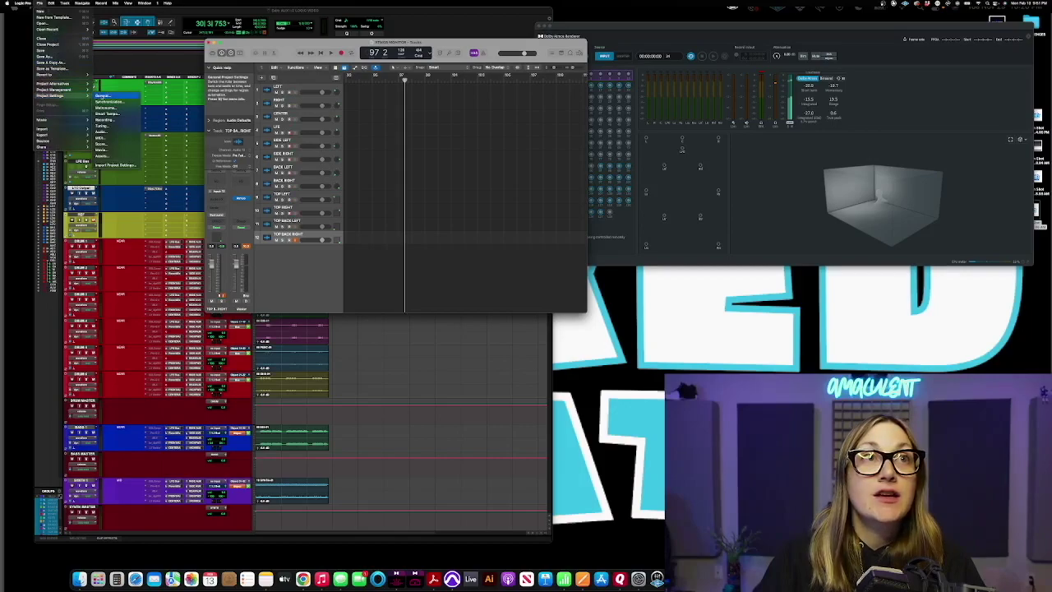
click(102, 96)
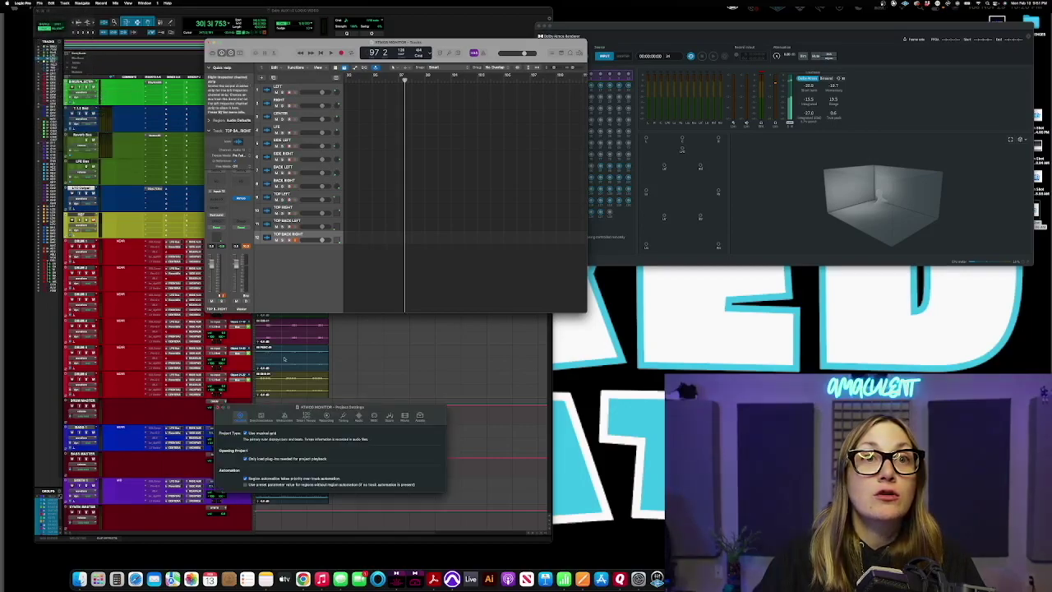
drag(276, 409, 286, 194)
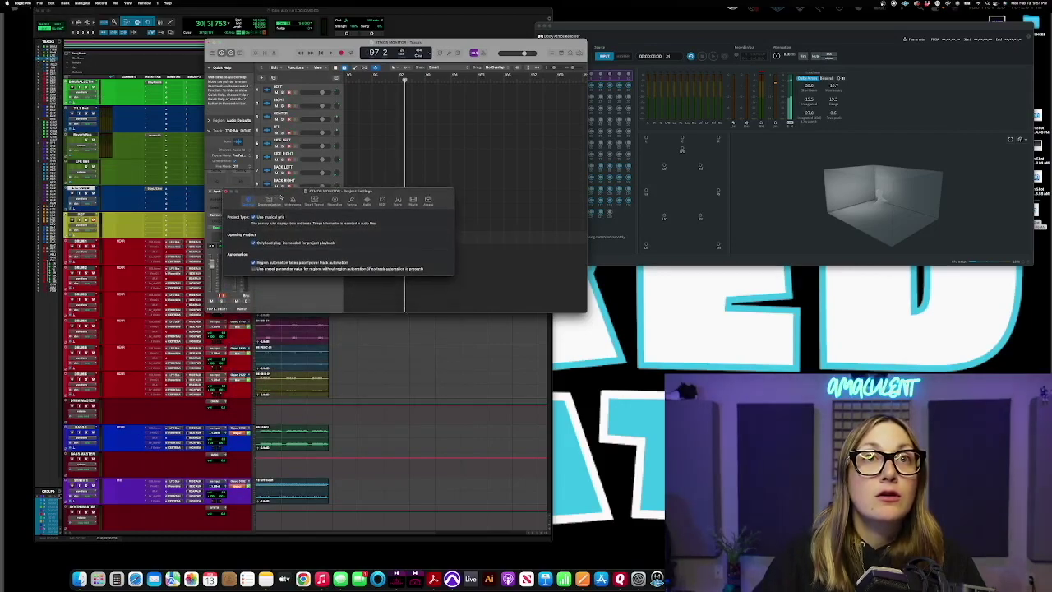
click(367, 200)
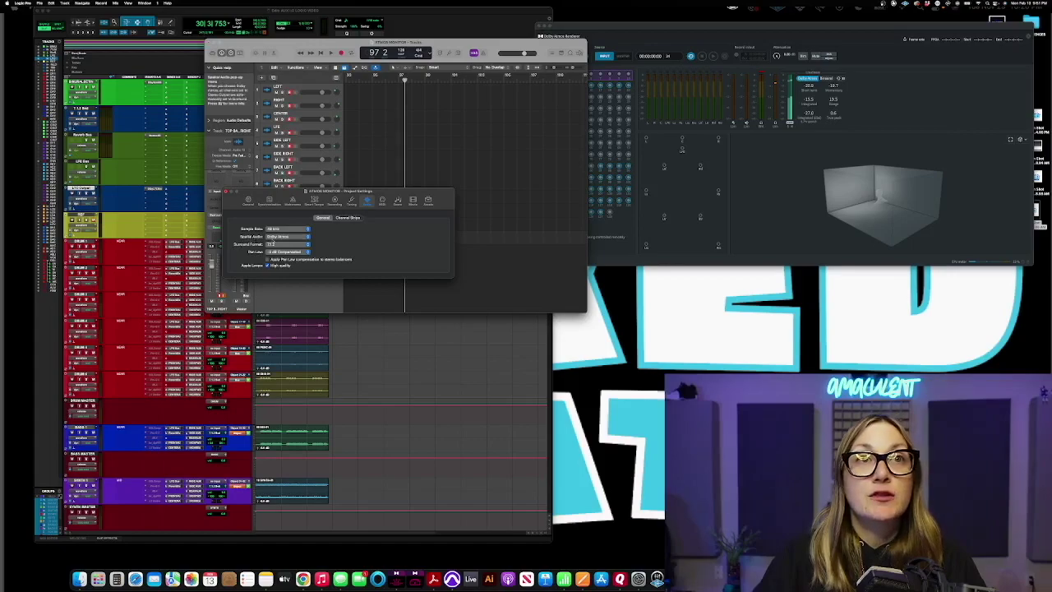
click(282, 237)
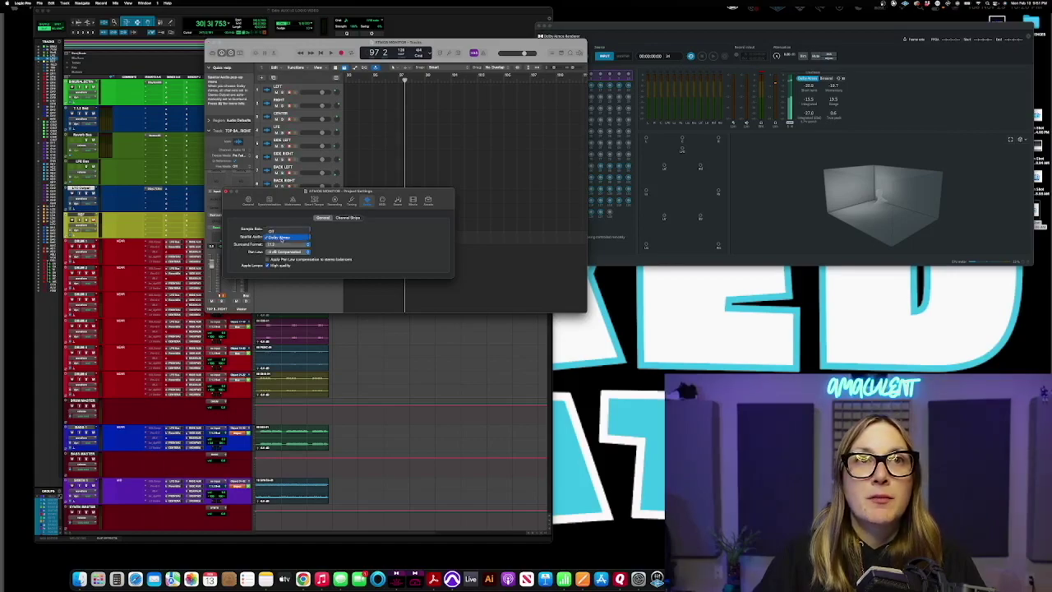
click(279, 236)
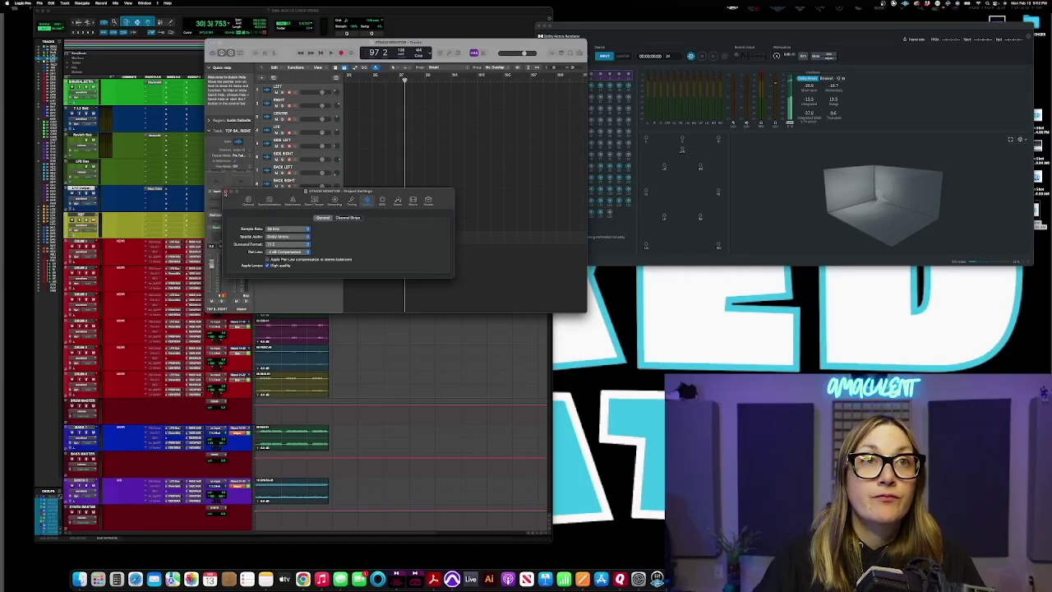
click(225, 193)
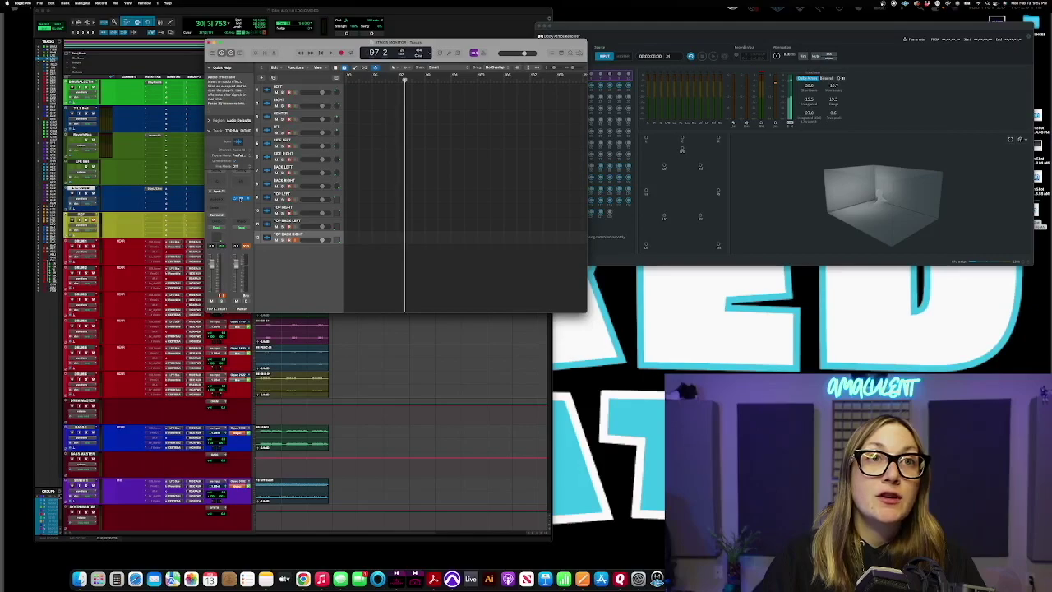
click(240, 198)
Switch the Dolby Atmos monitoring format to Apple Renderer, back to Dolby Renderer, then close the plug-in
drag(262, 293, 317, 136)
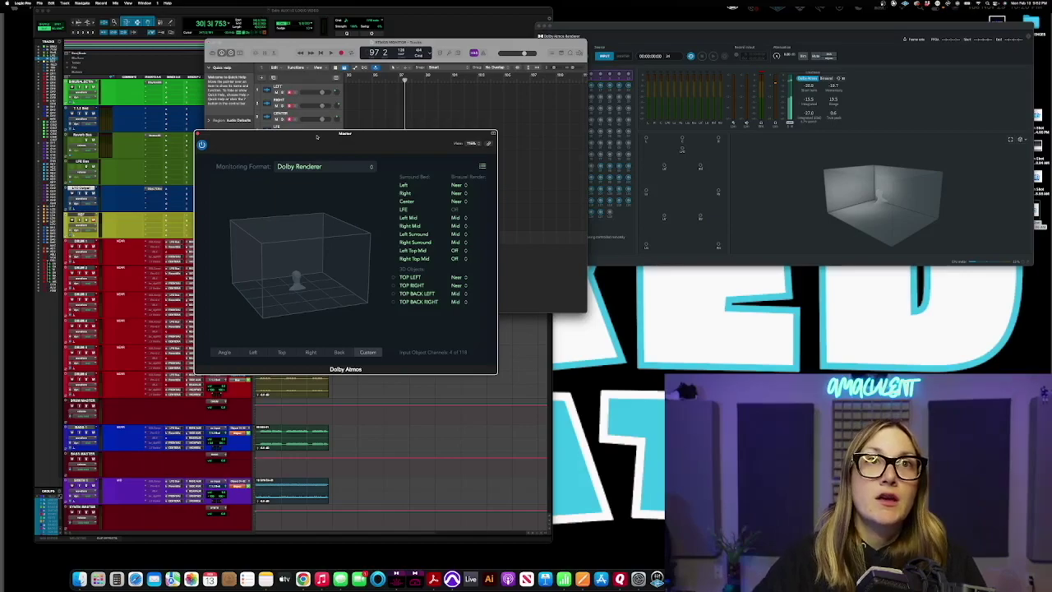
drag(316, 137, 301, 119)
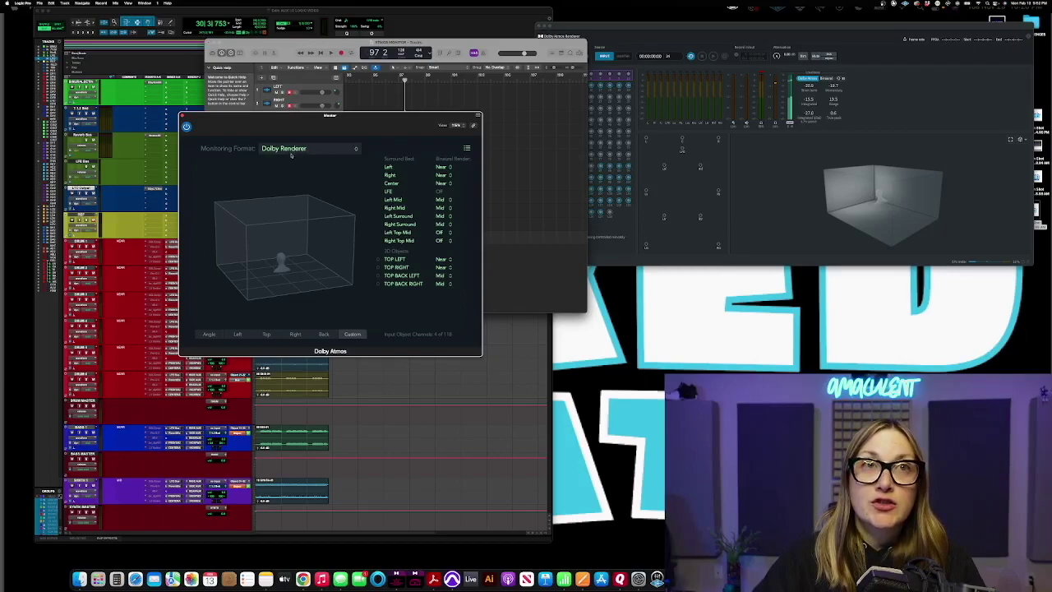
click(288, 150)
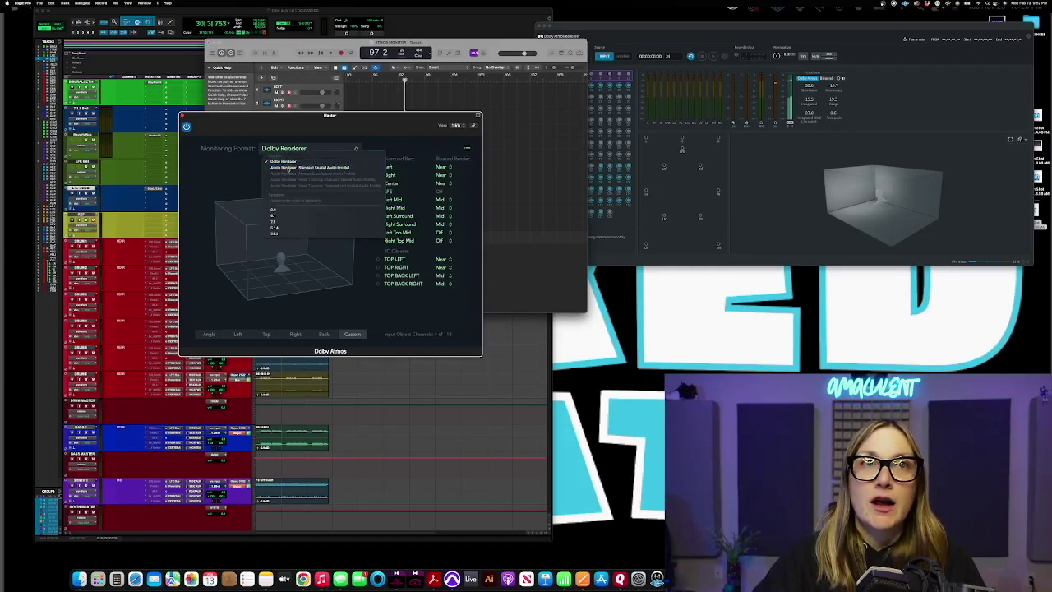
click(287, 168)
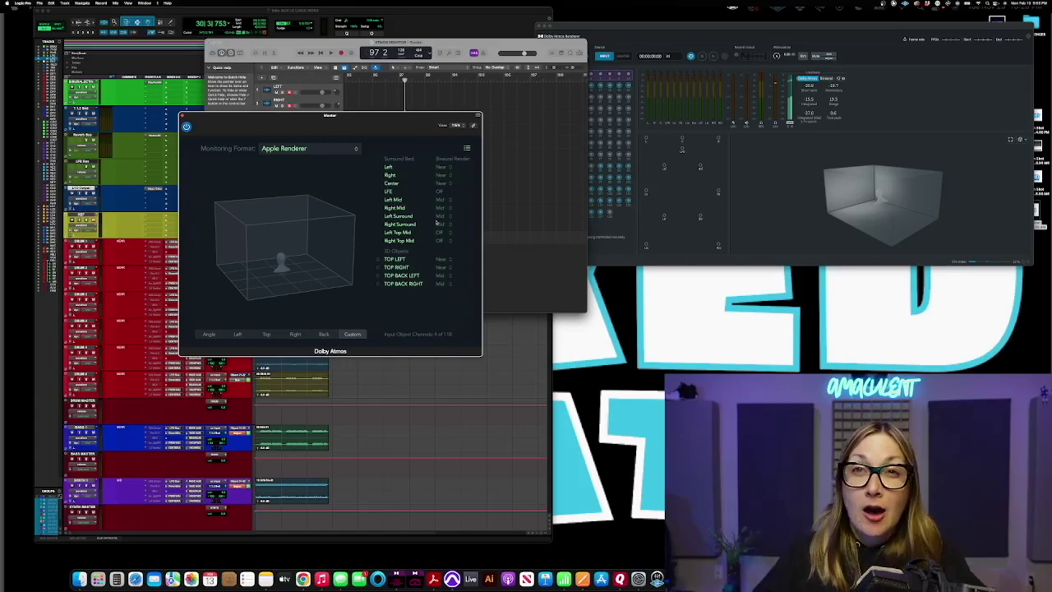
click(332, 148)
click(310, 161)
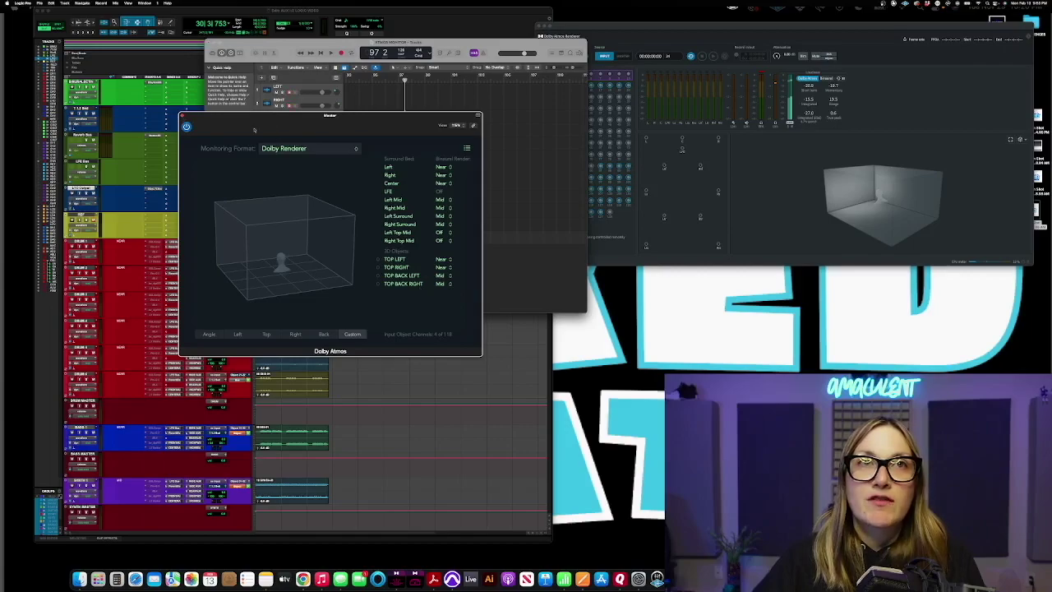
drag(241, 119, 447, 148)
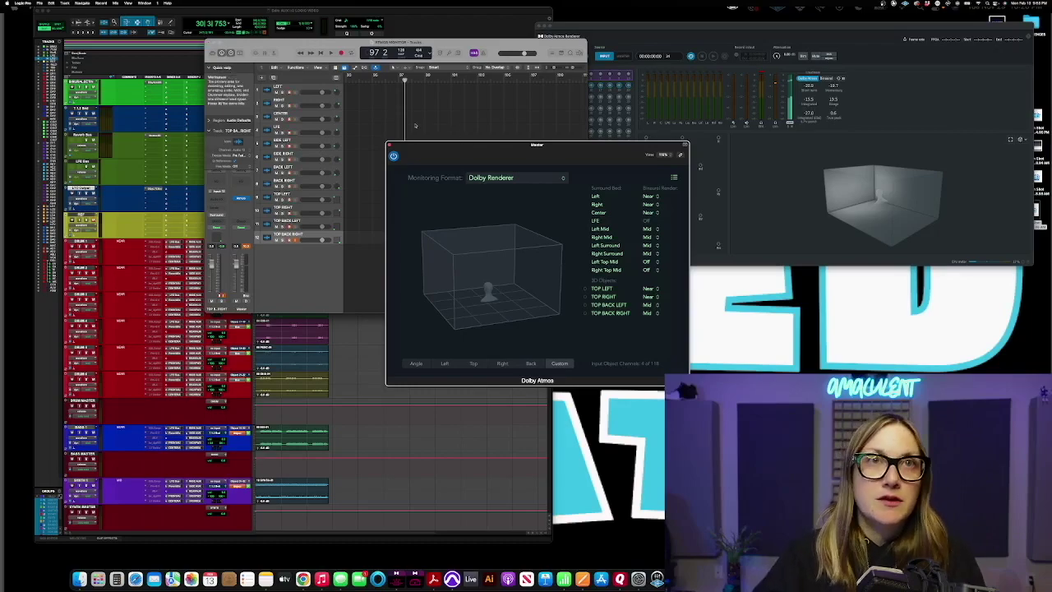
click(390, 145)
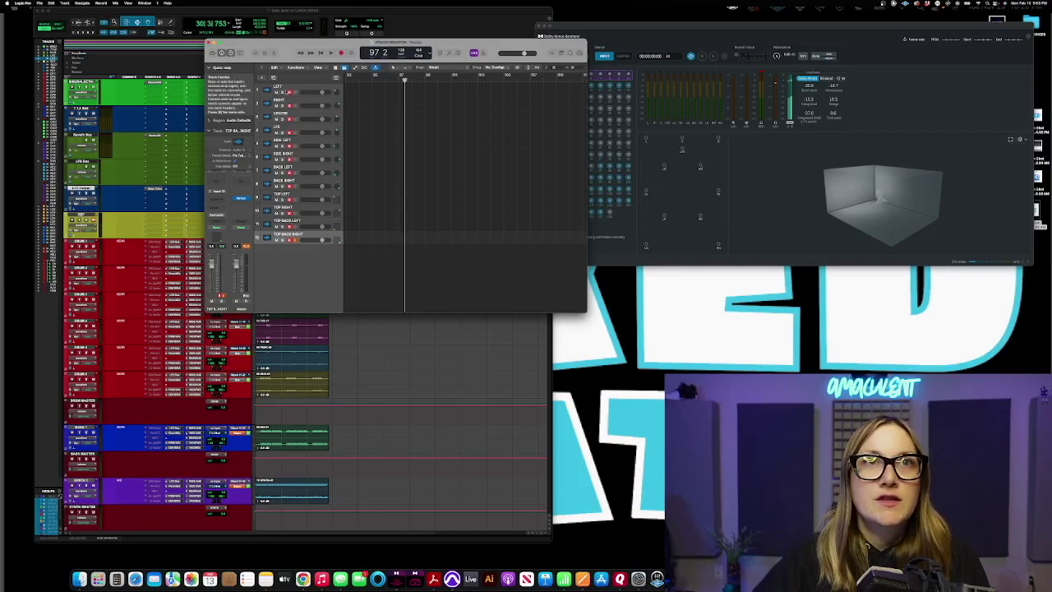
Open the LEFT track's Surround Panner, showing a -45.0° angle
double_click(335, 92)
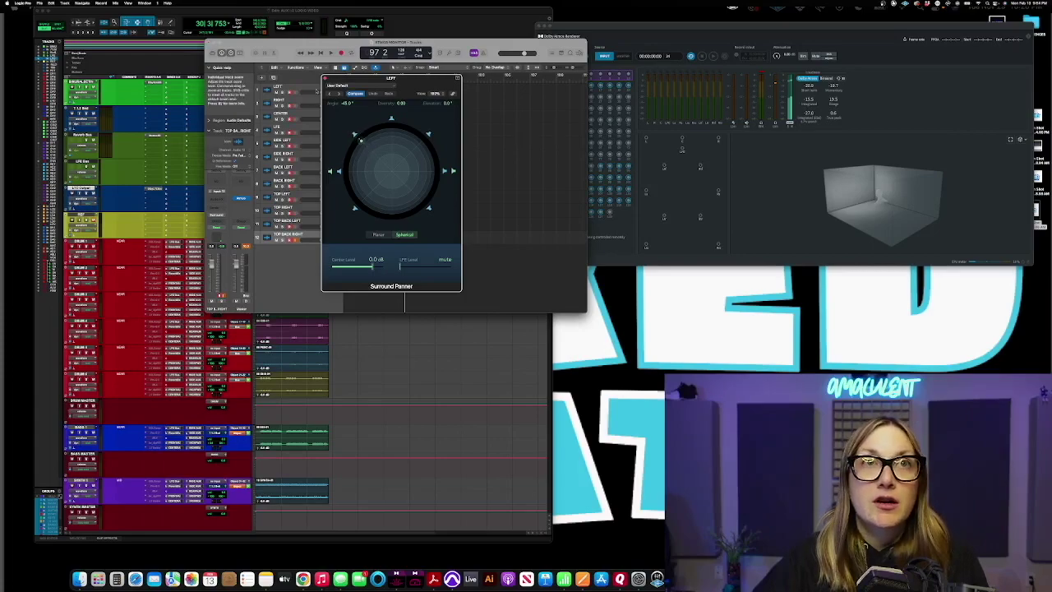
Inspect the RIGHT, CENTER and LFE surround panners, closing them along with LEFT's
drag(334, 79, 375, 78)
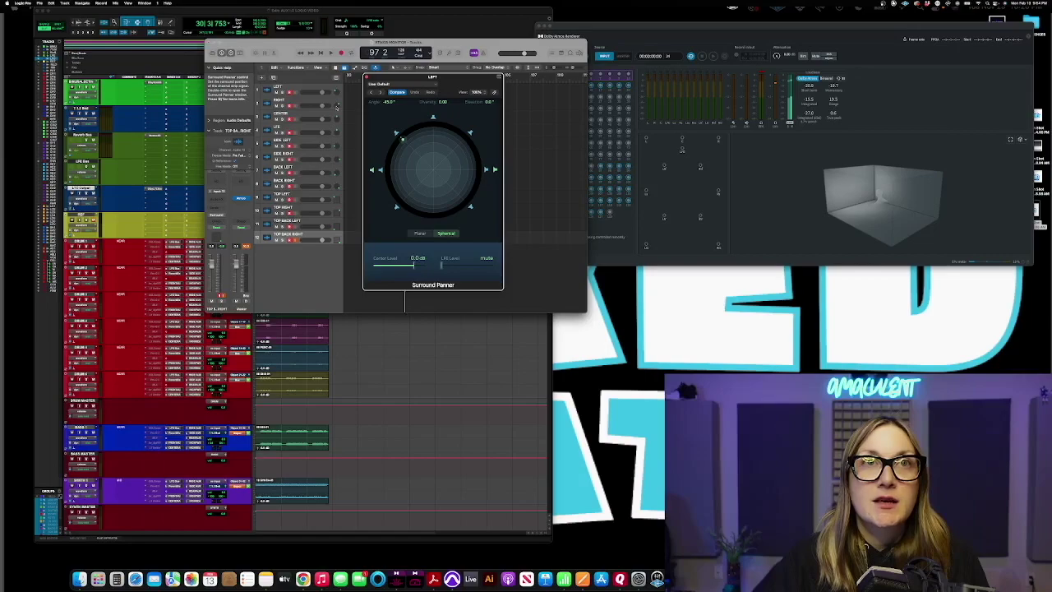
double_click(334, 106)
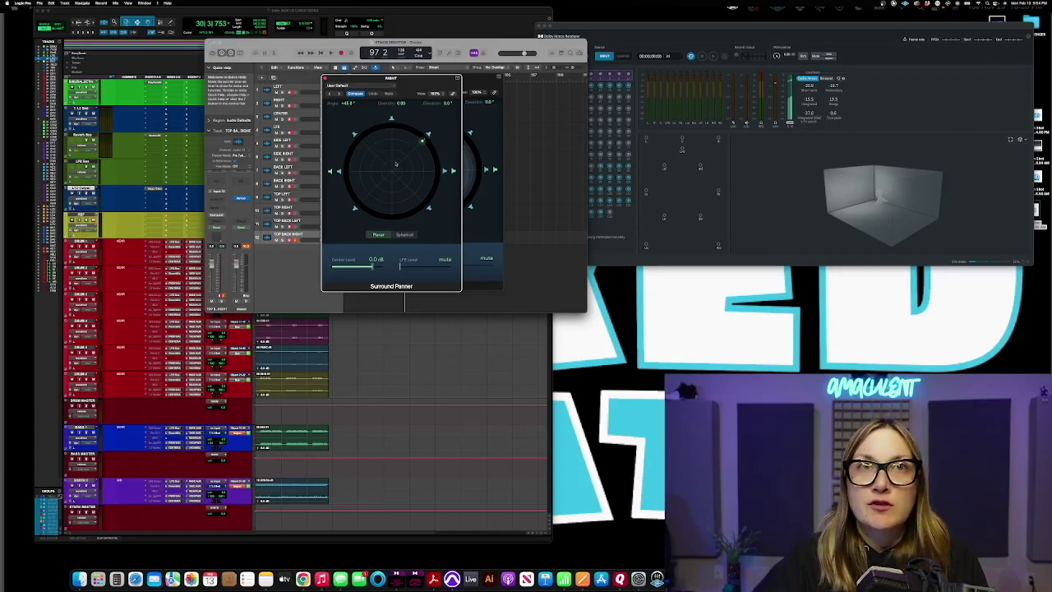
click(324, 78)
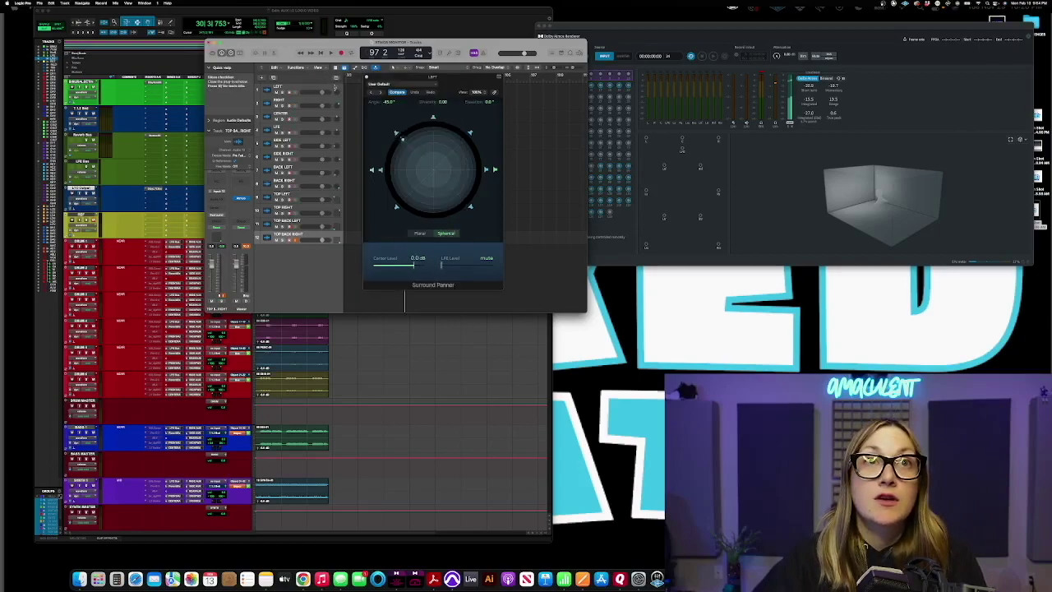
double_click(333, 120)
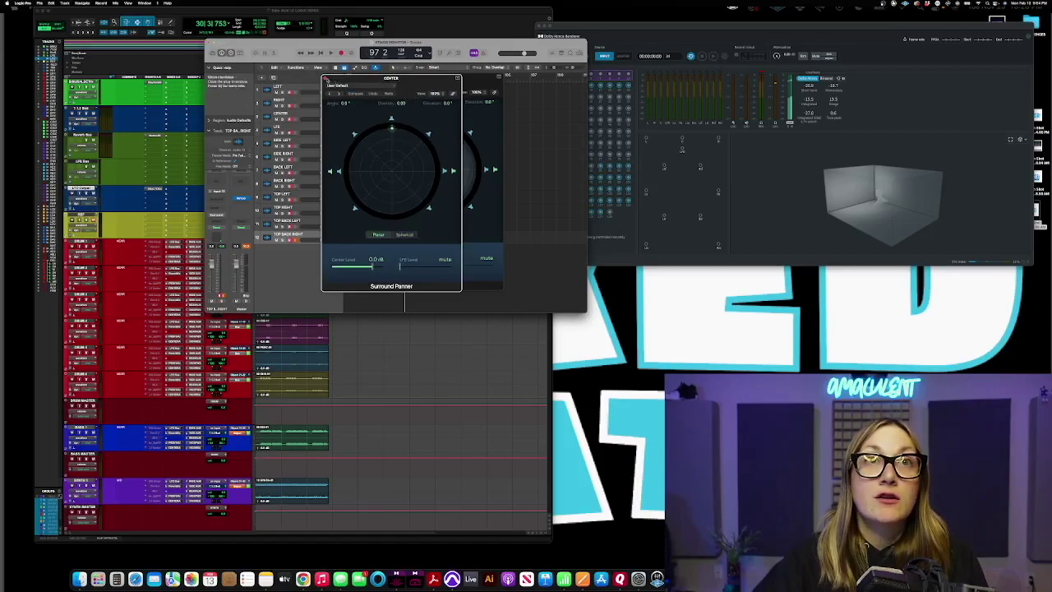
click(327, 79)
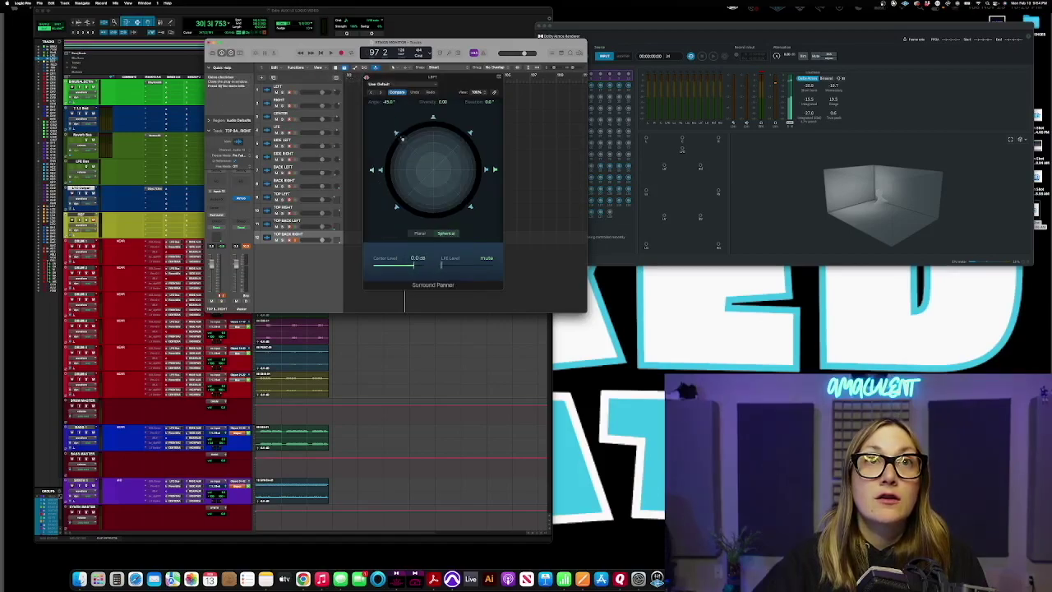
click(355, 78)
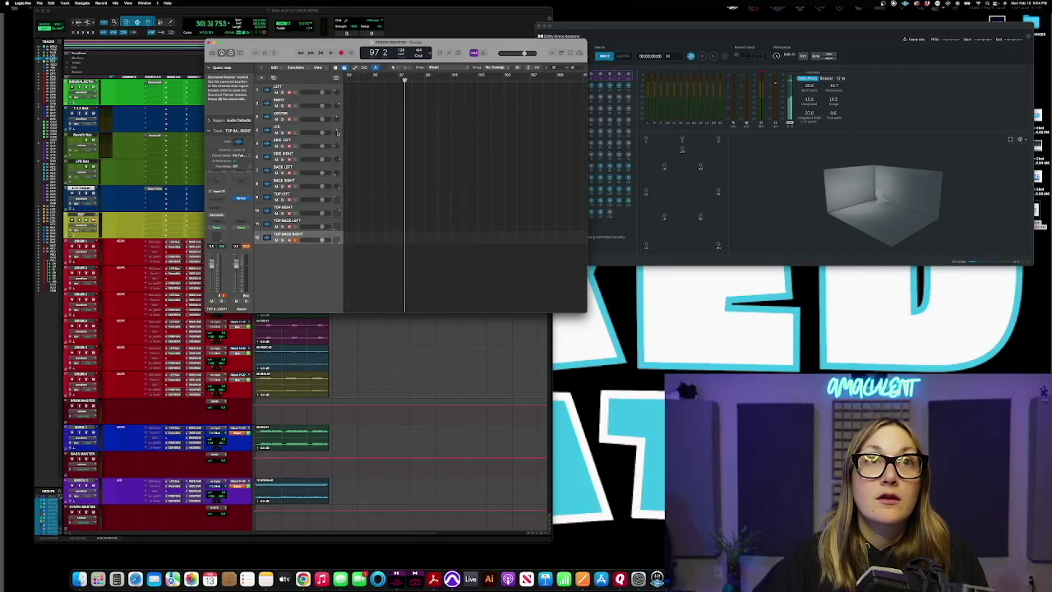
double_click(337, 133)
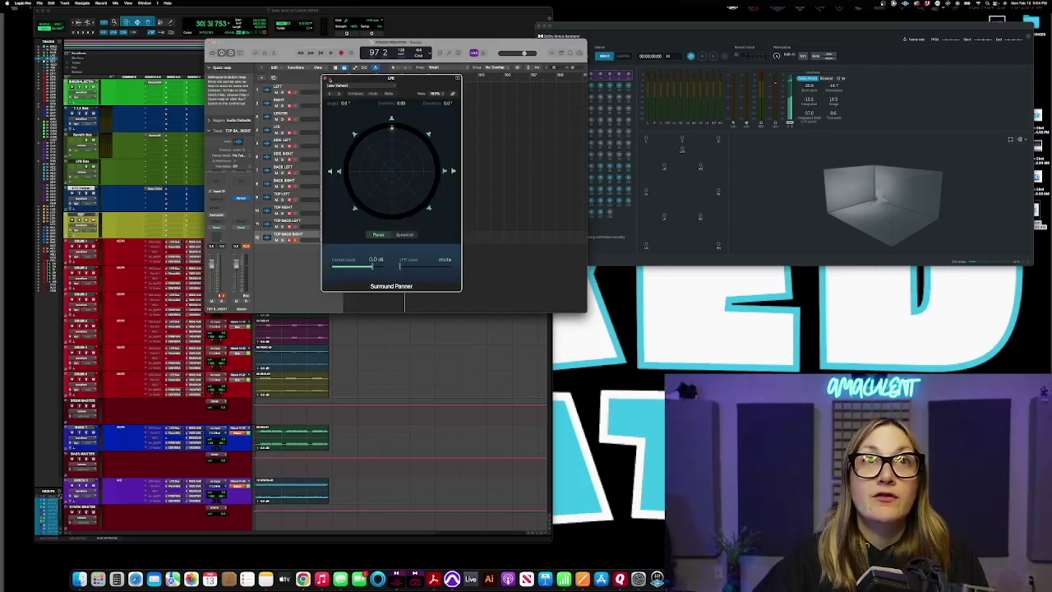
click(326, 79)
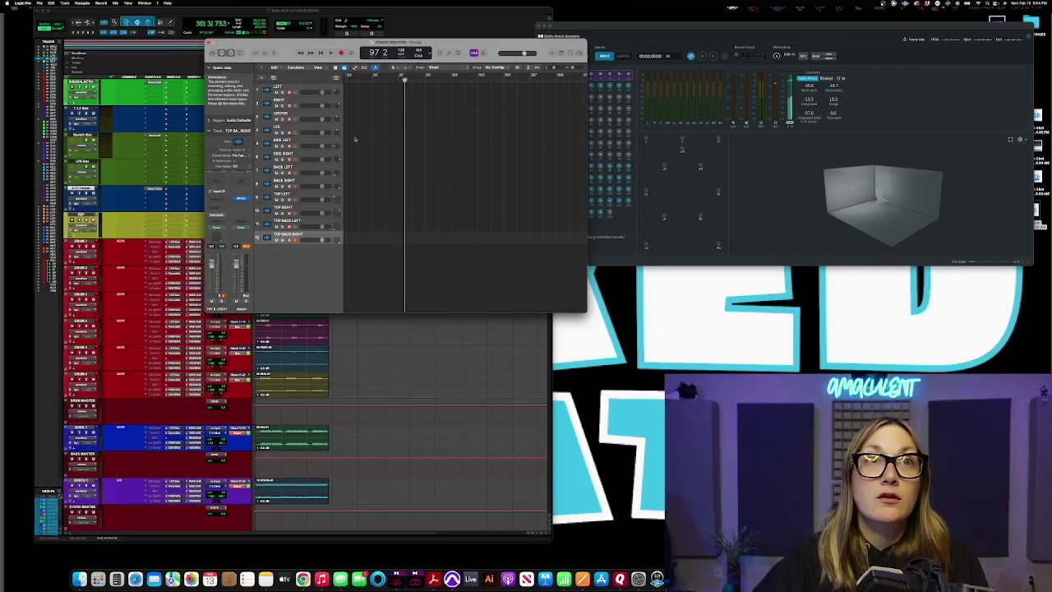
Inspect the SIDE LEFT and SIDE RIGHT surround panners, keeping SIDE RIGHT's position, then close both
double_click(338, 147)
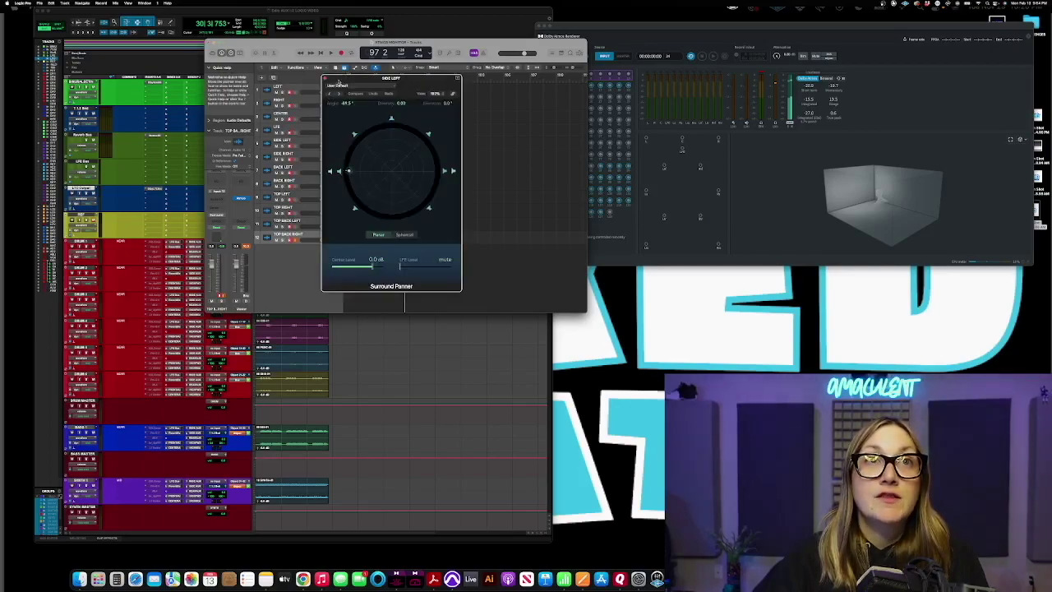
drag(338, 82, 376, 79)
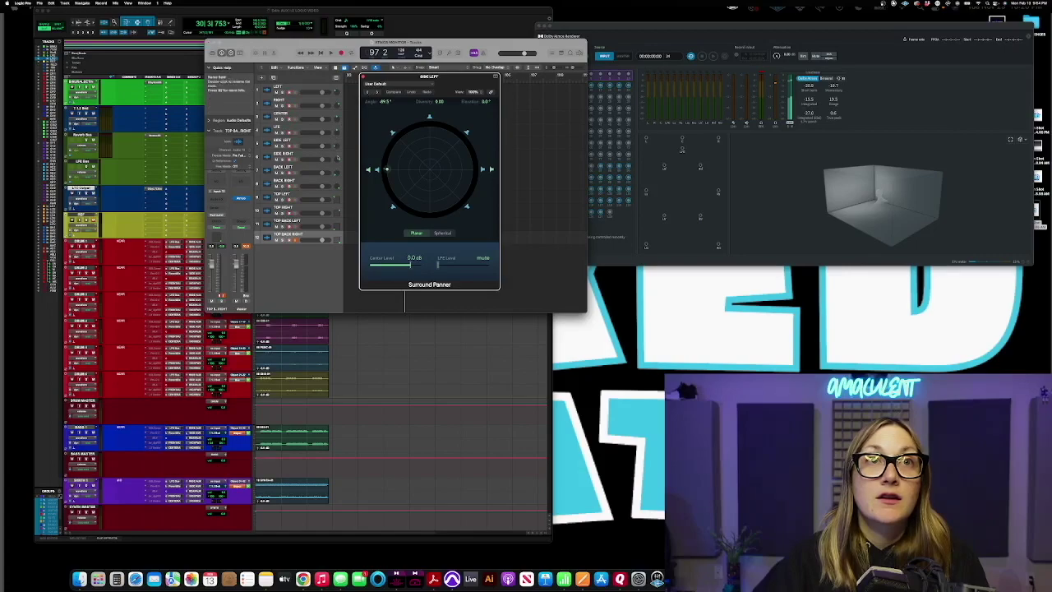
double_click(338, 157)
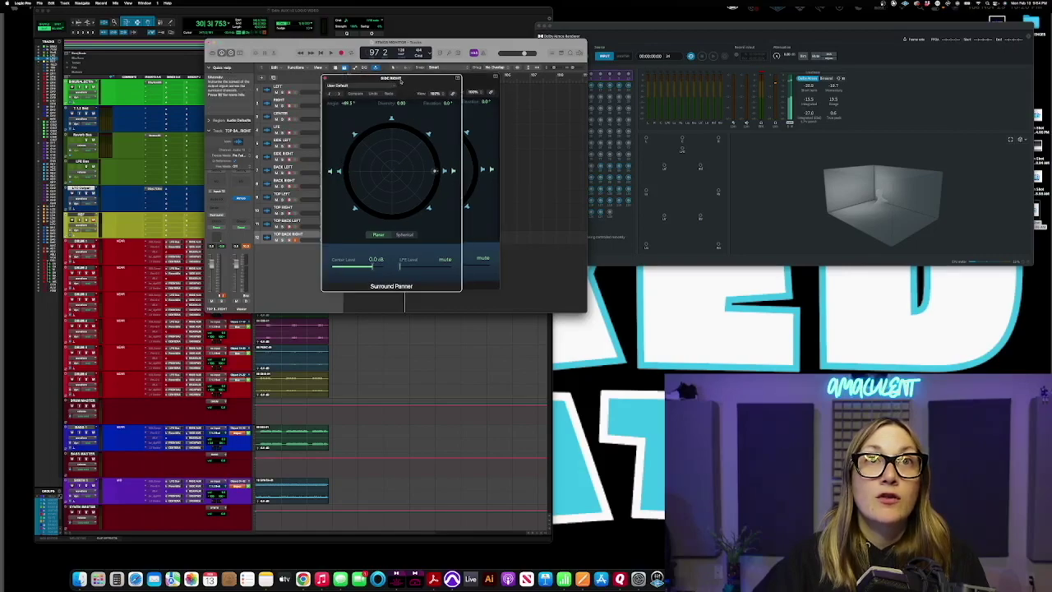
drag(398, 80, 443, 81)
mouse_move(481, 172)
mouse_down()
mouse_move(473, 151)
mouse_move(486, 172)
mouse_up()
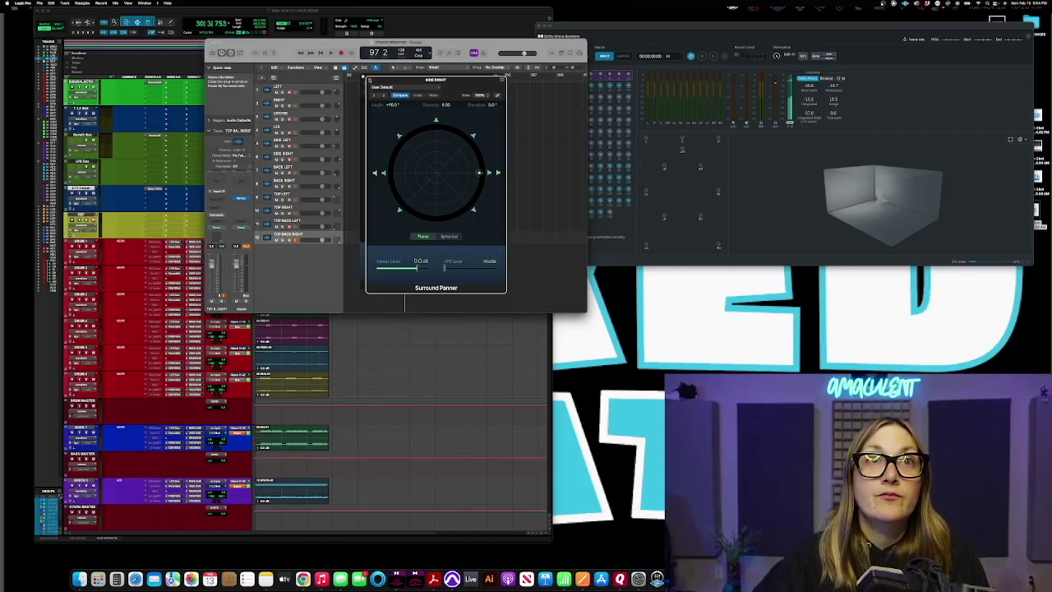
click(369, 80)
click(367, 79)
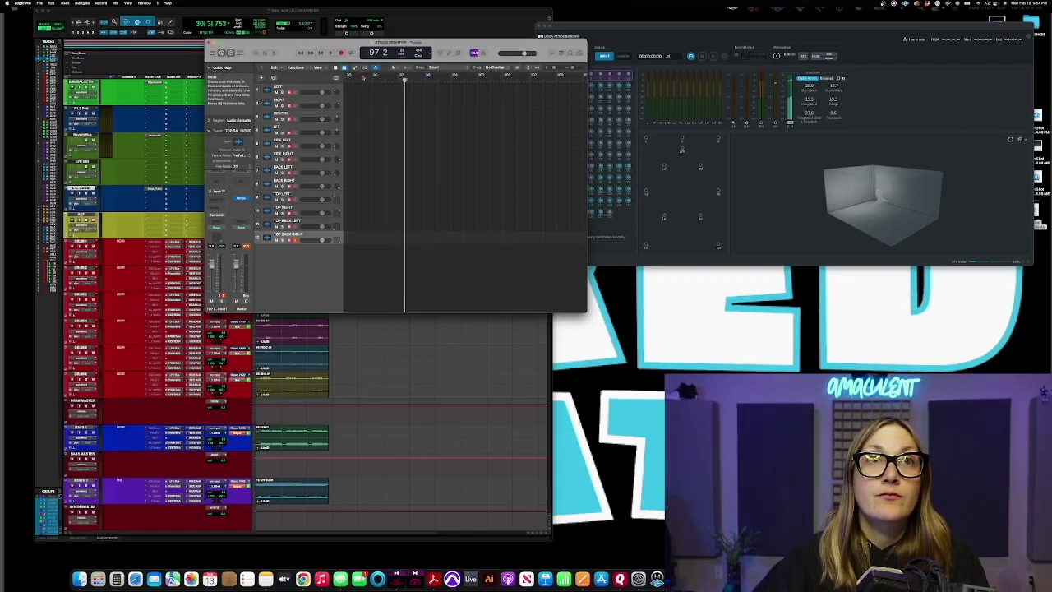
Check the BACK LEFT and BACK RIGHT surround positions and close both panner windows
double_click(337, 174)
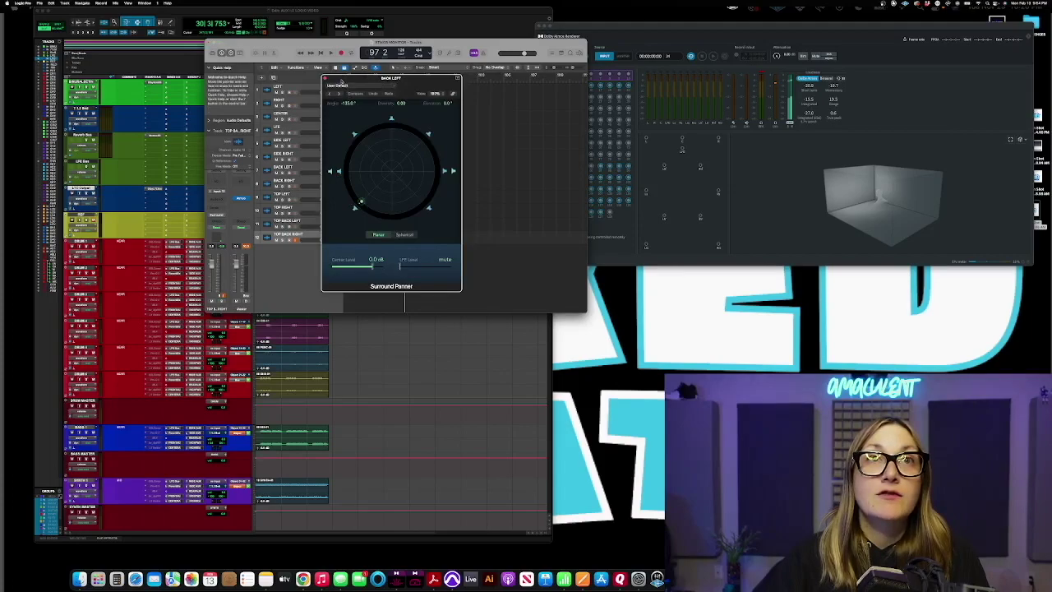
drag(342, 79, 371, 75)
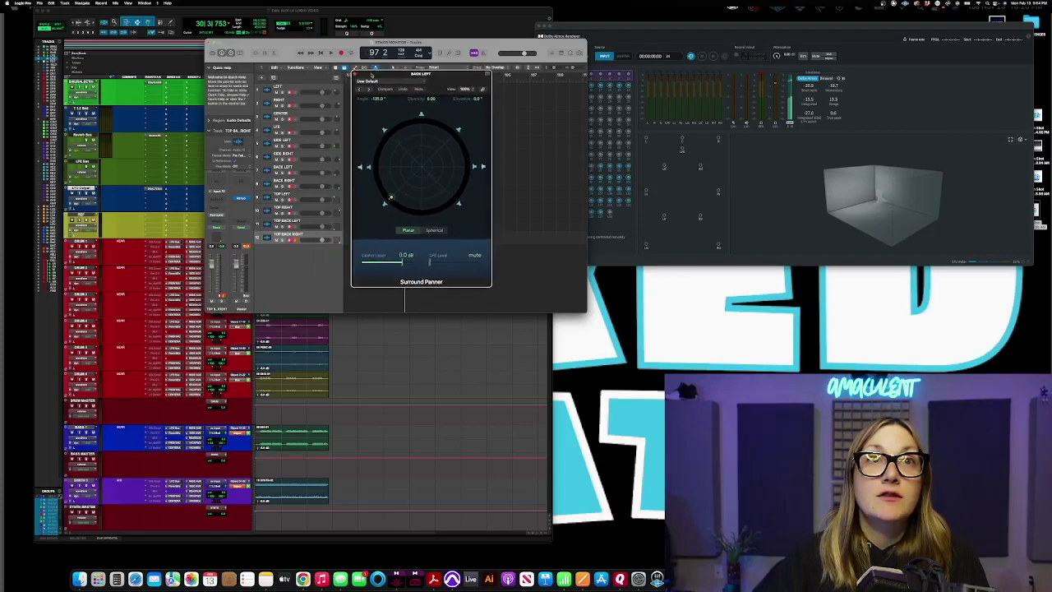
double_click(337, 186)
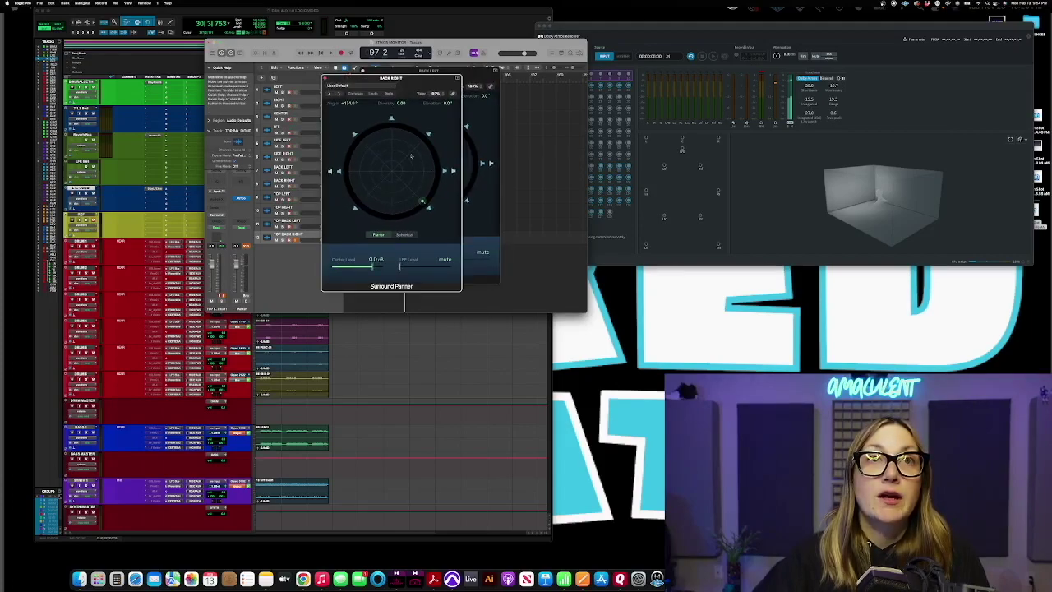
click(323, 78)
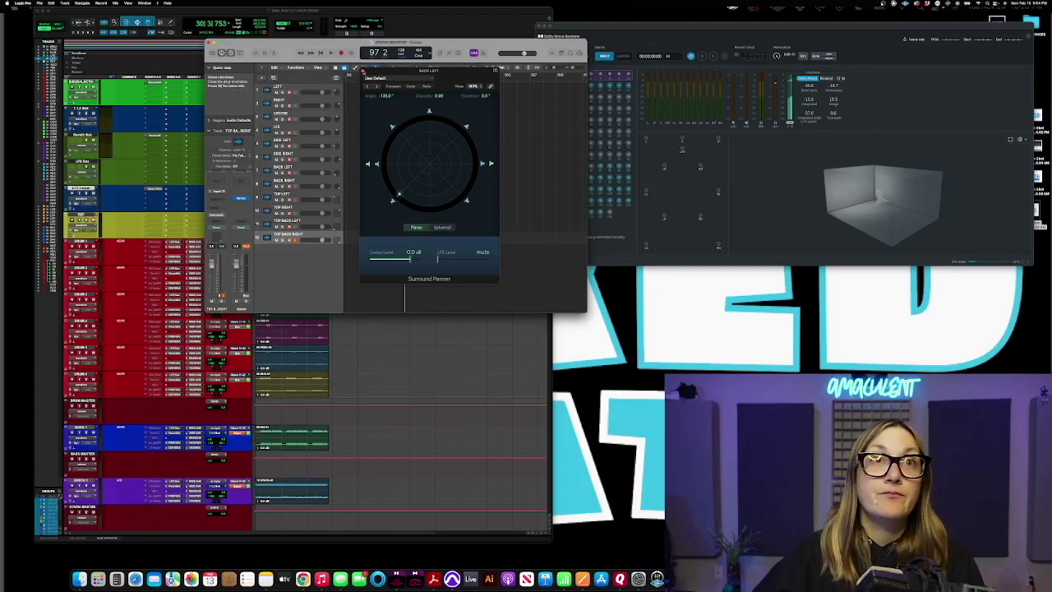
click(362, 71)
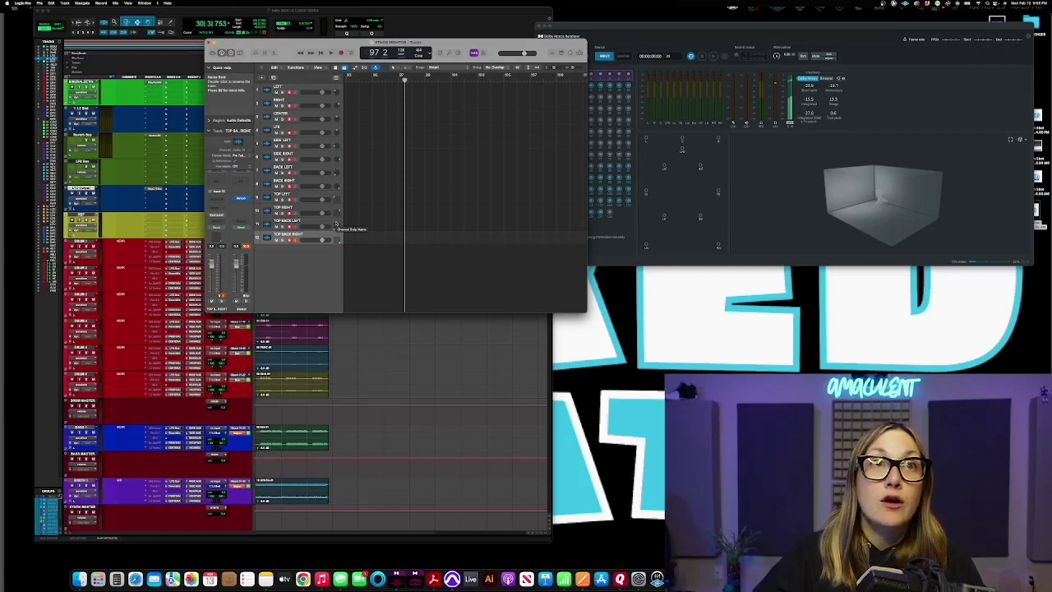
Set TOP BACK RIGHT and TOP LEFT outputs to 3D Object Panner, then open TOP LEFT's panner
click(217, 226)
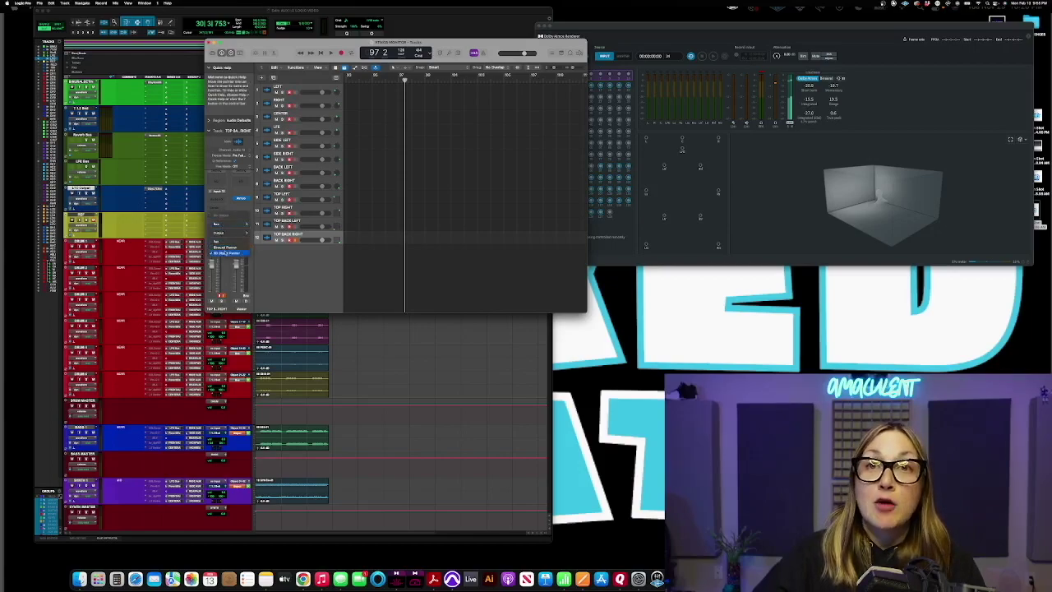
click(227, 254)
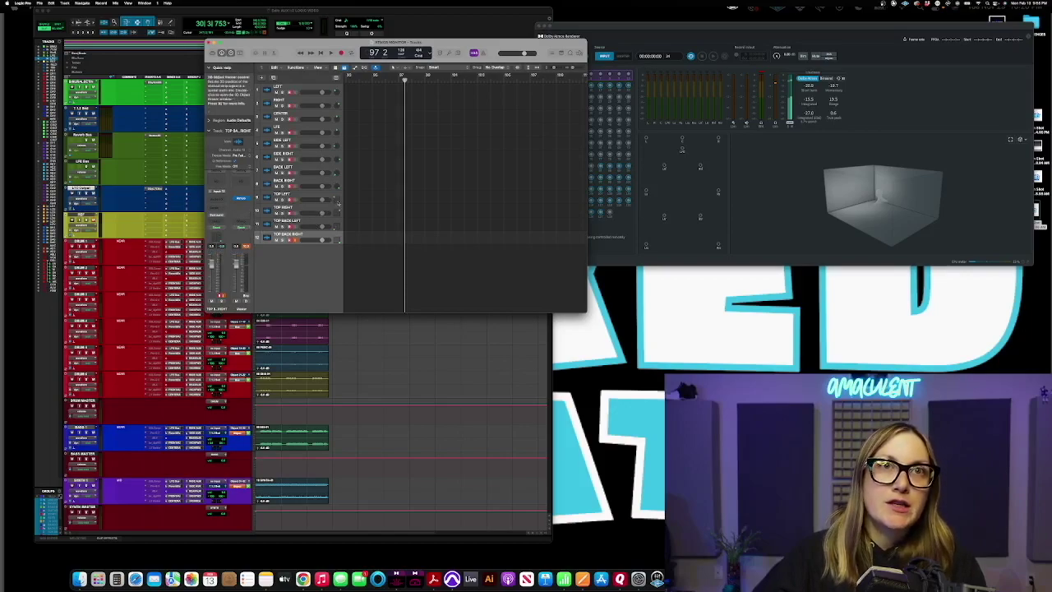
click(323, 197)
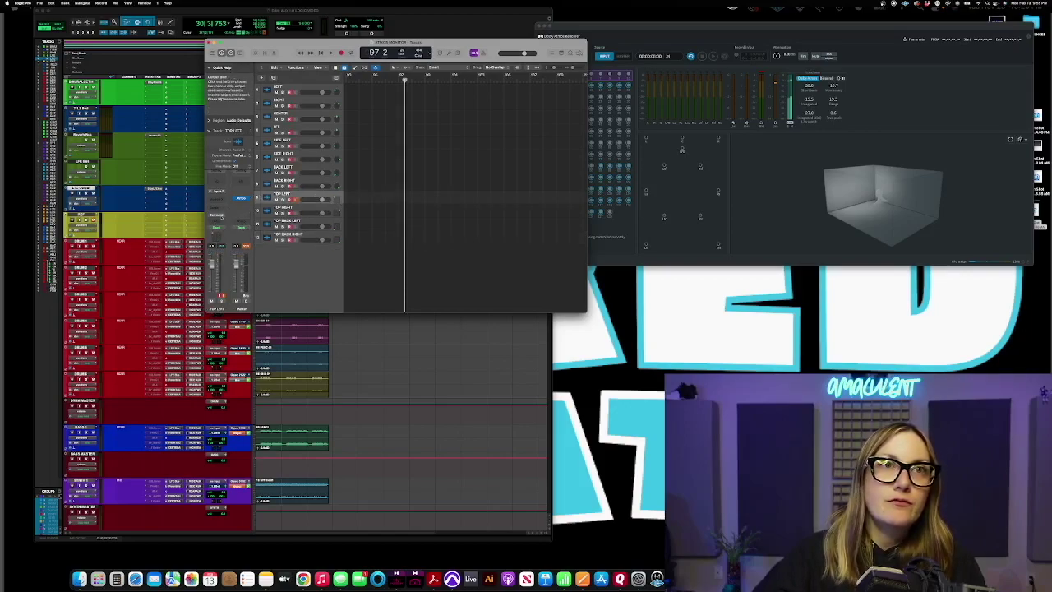
click(218, 216)
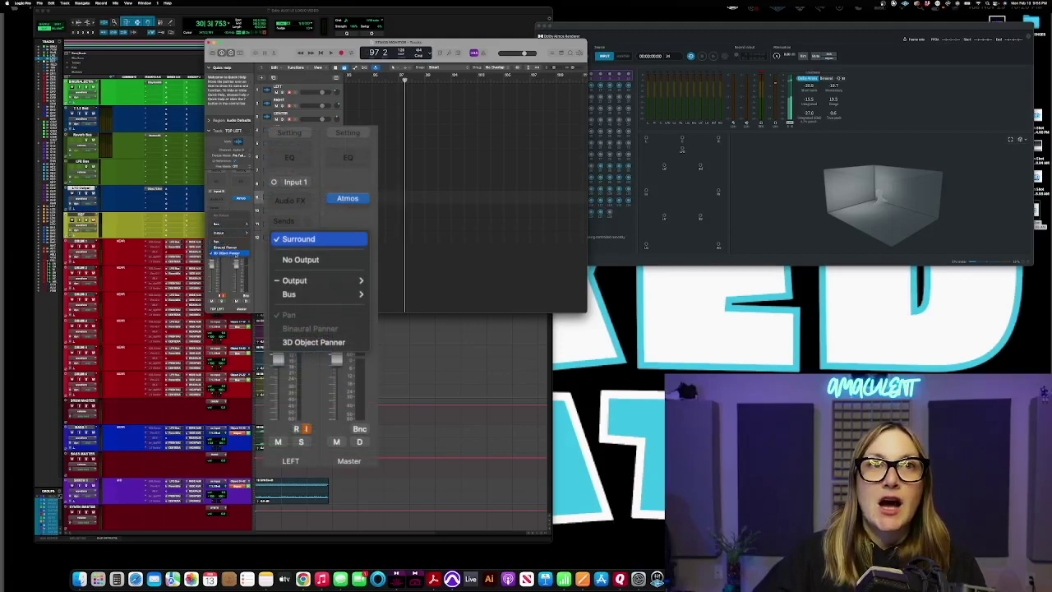
click(227, 253)
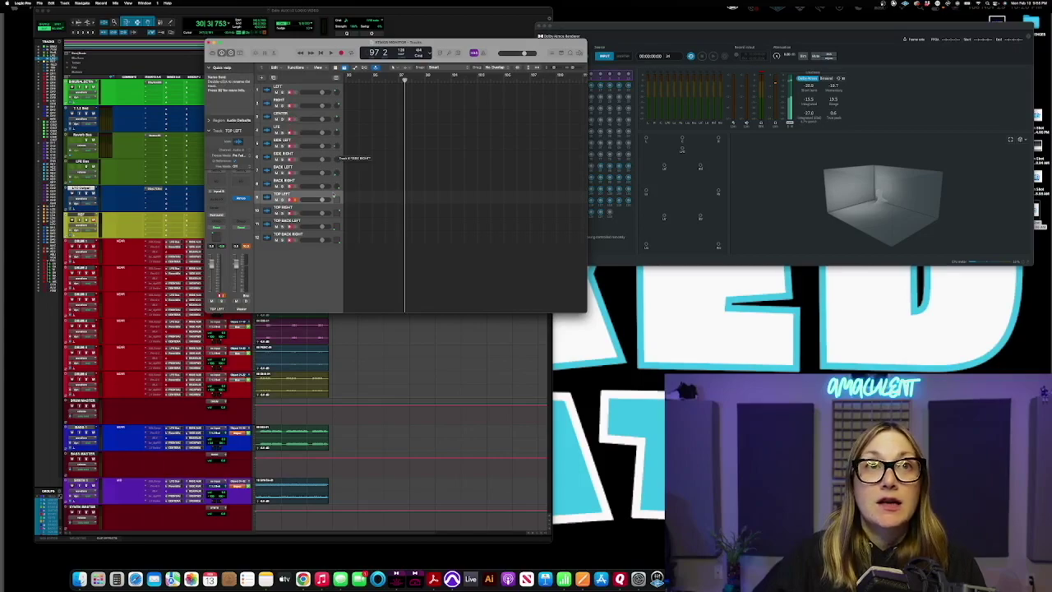
click(336, 200)
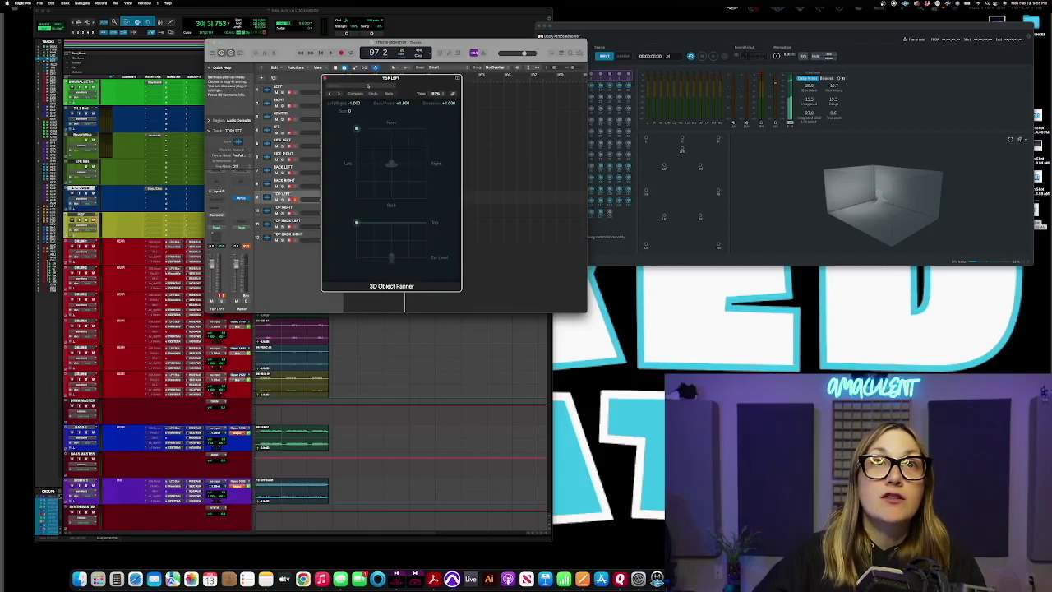
Open the TOP RIGHT panner beside TOP LEFT's, then close both panner windows
drag(342, 79, 406, 72)
click(337, 211)
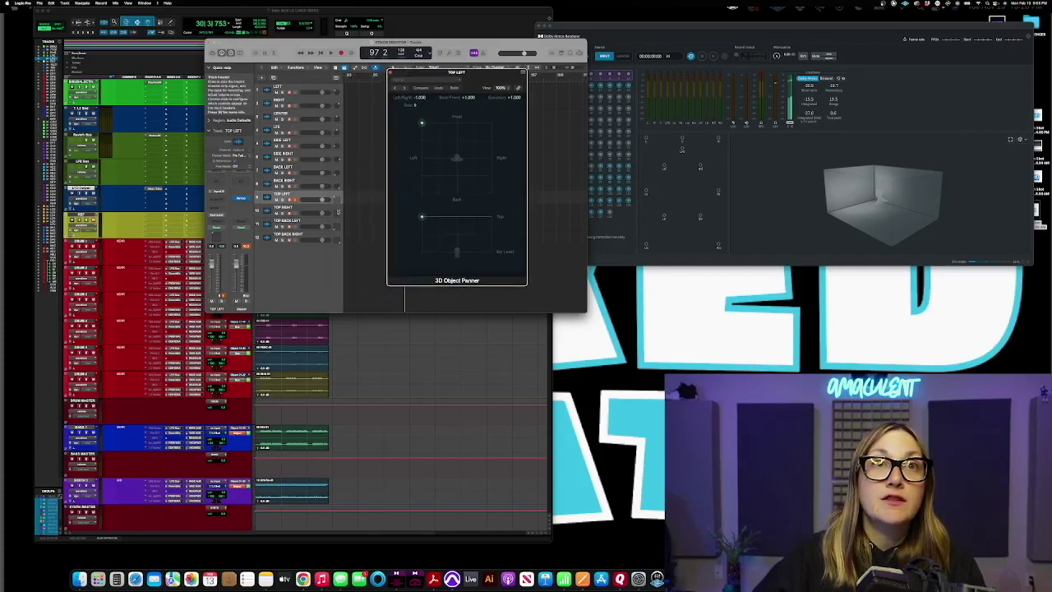
drag(391, 78, 509, 74)
drag(430, 74, 337, 75)
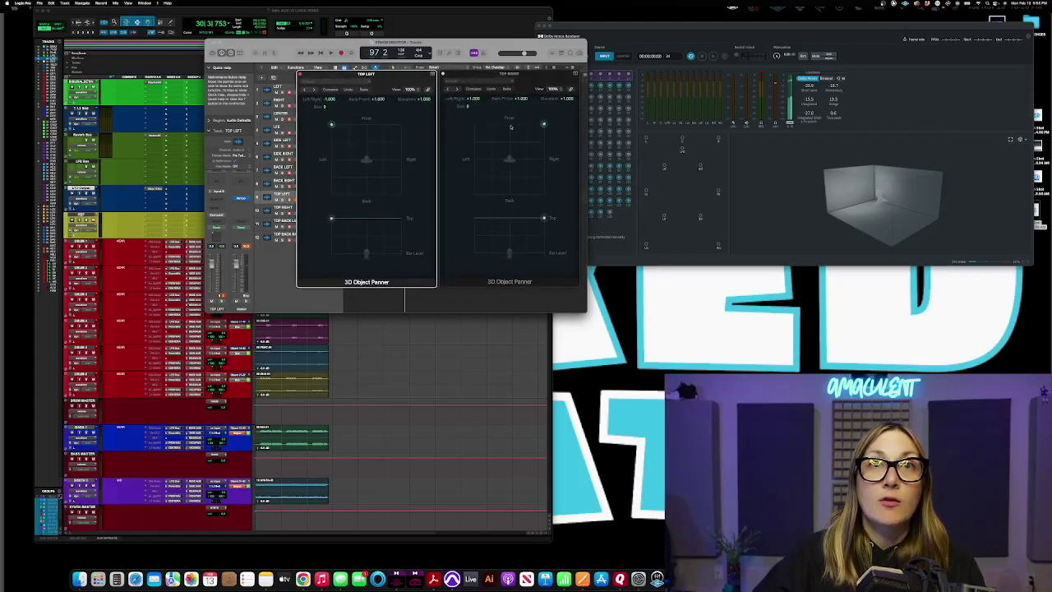
click(544, 124)
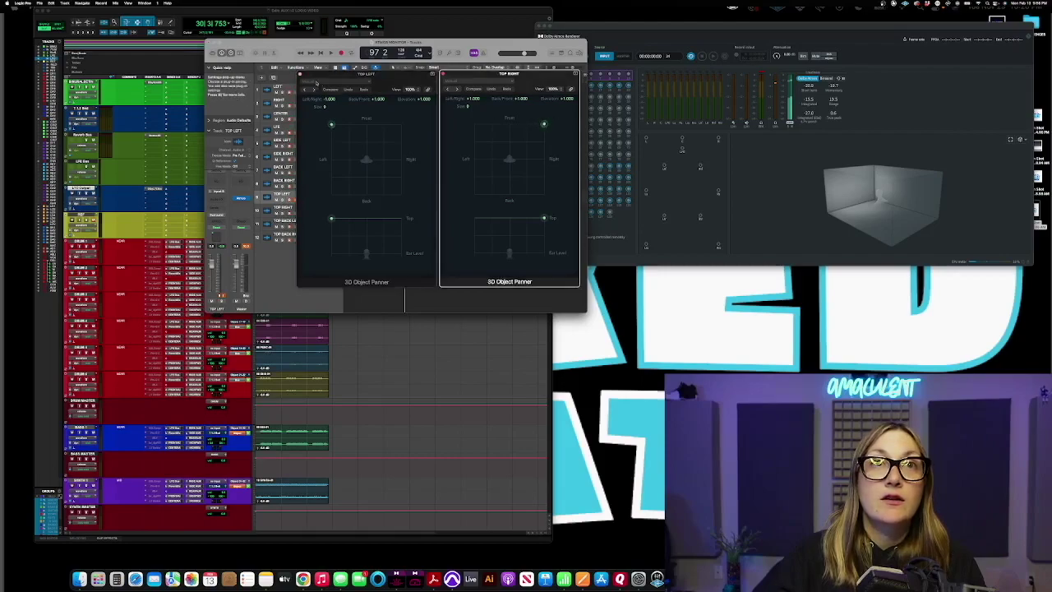
click(300, 76)
click(301, 76)
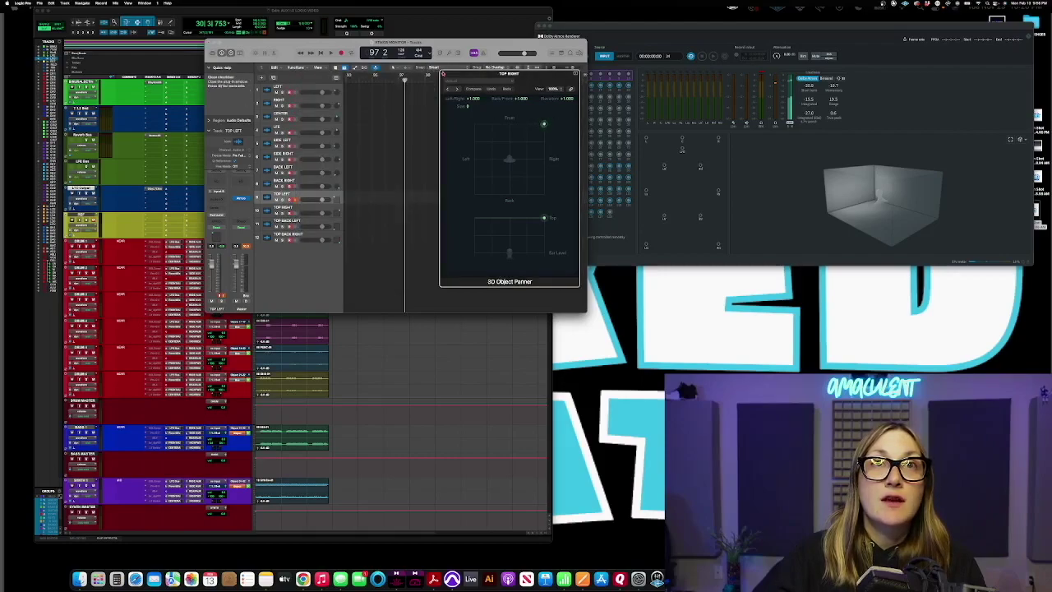
key(super+w)
Move the TOP BACK LEFT object toward the right in its 3D Object Panner, then close it
double_click(336, 227)
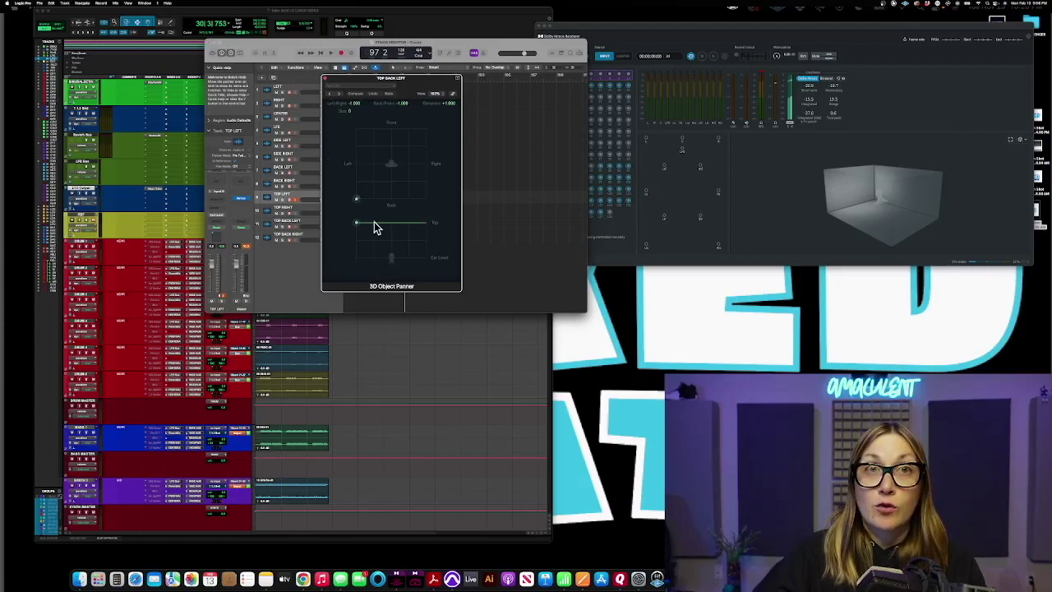
drag(335, 79, 375, 79)
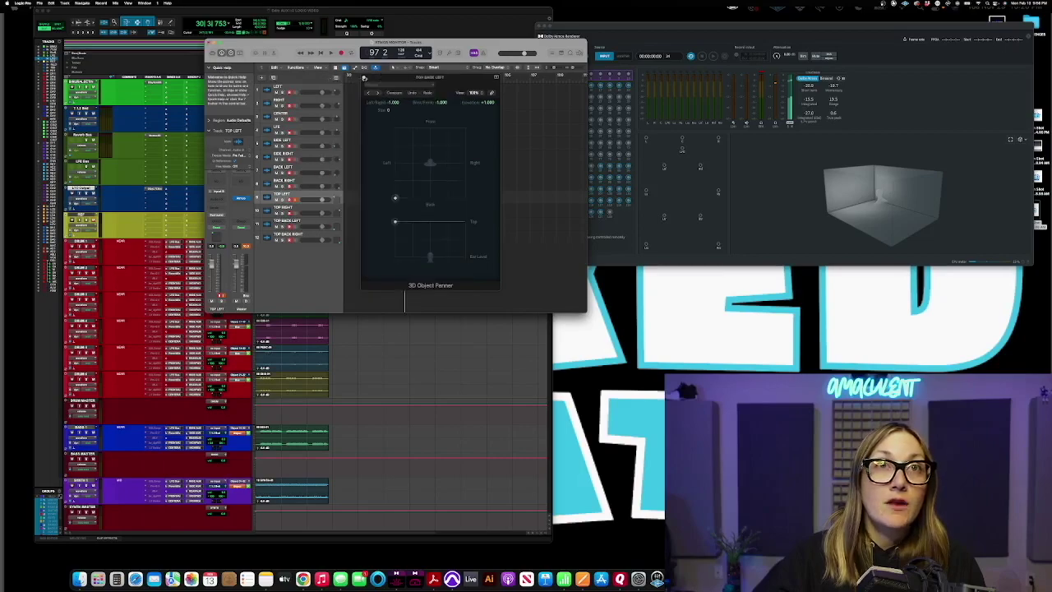
click(374, 89)
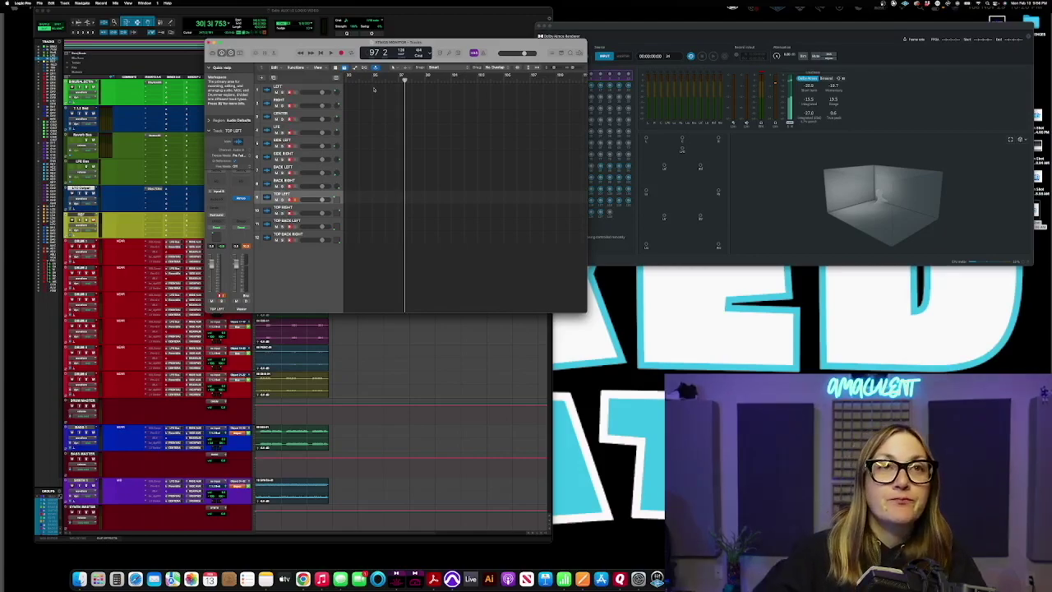
drag(255, 46, 271, 51)
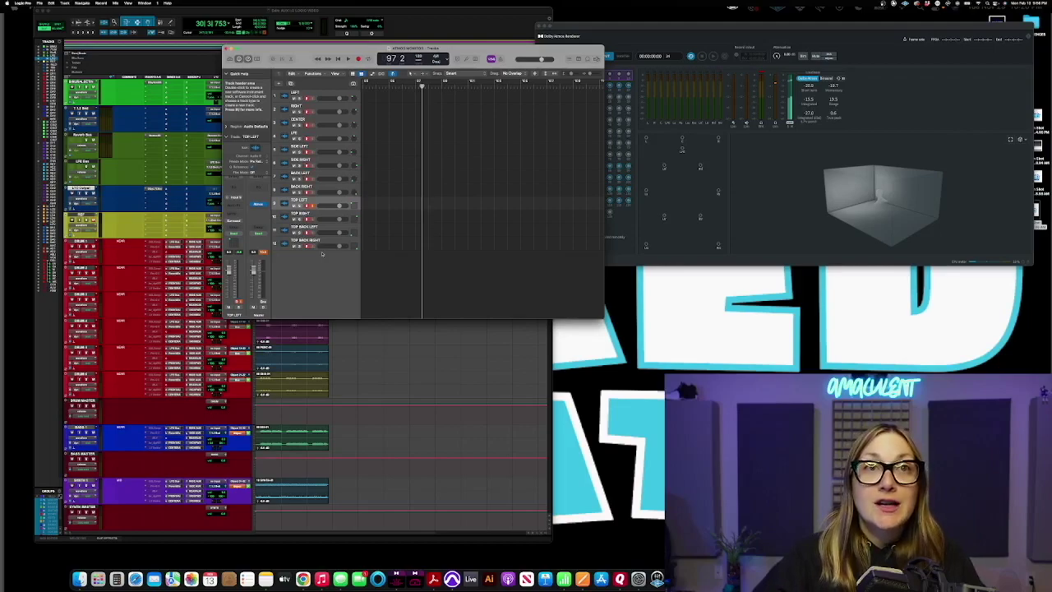
Play the Pro Tools Atmos mix through the Renderer, then bring Logic forward and centre it
drag(254, 51, 550, 56)
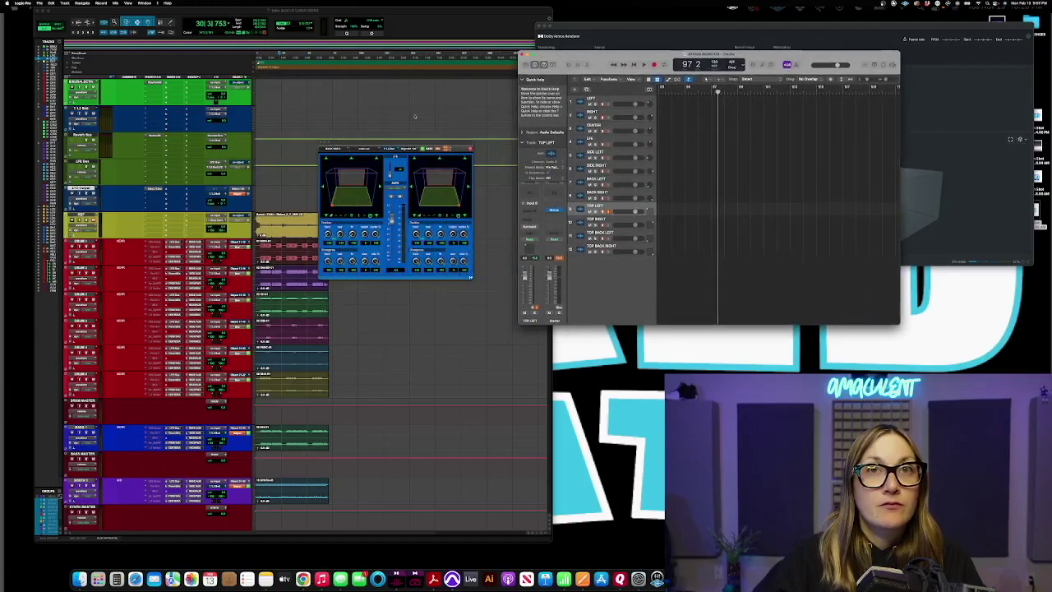
click(280, 194)
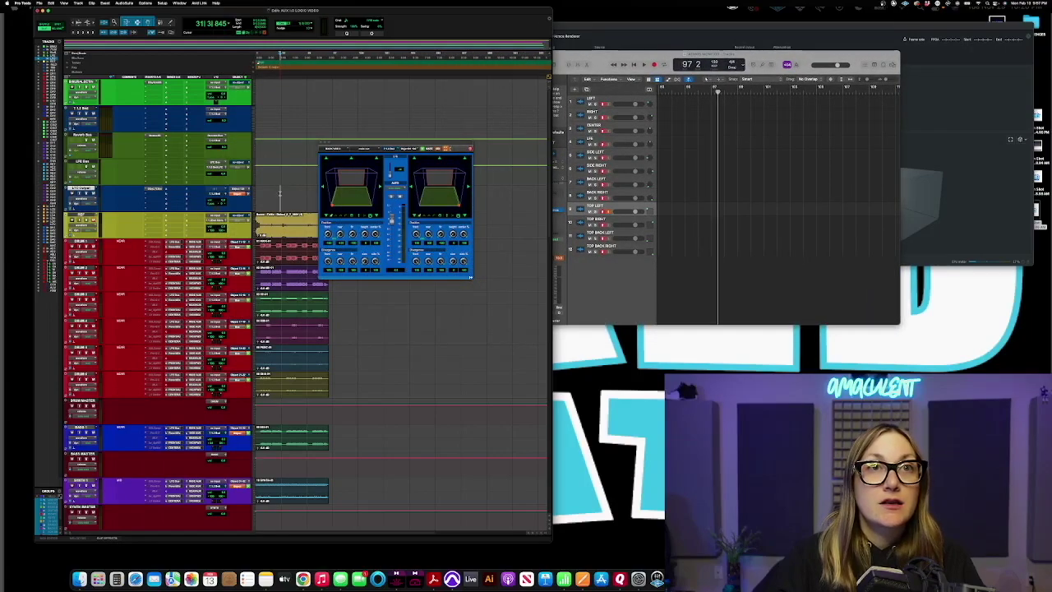
key(space)
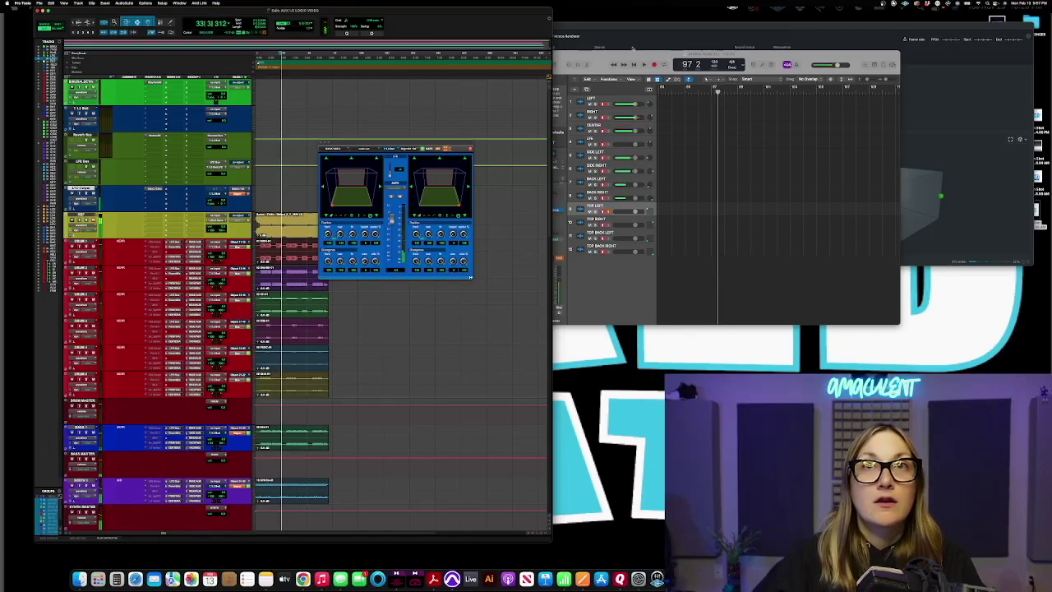
click(631, 54)
drag(631, 55, 489, 170)
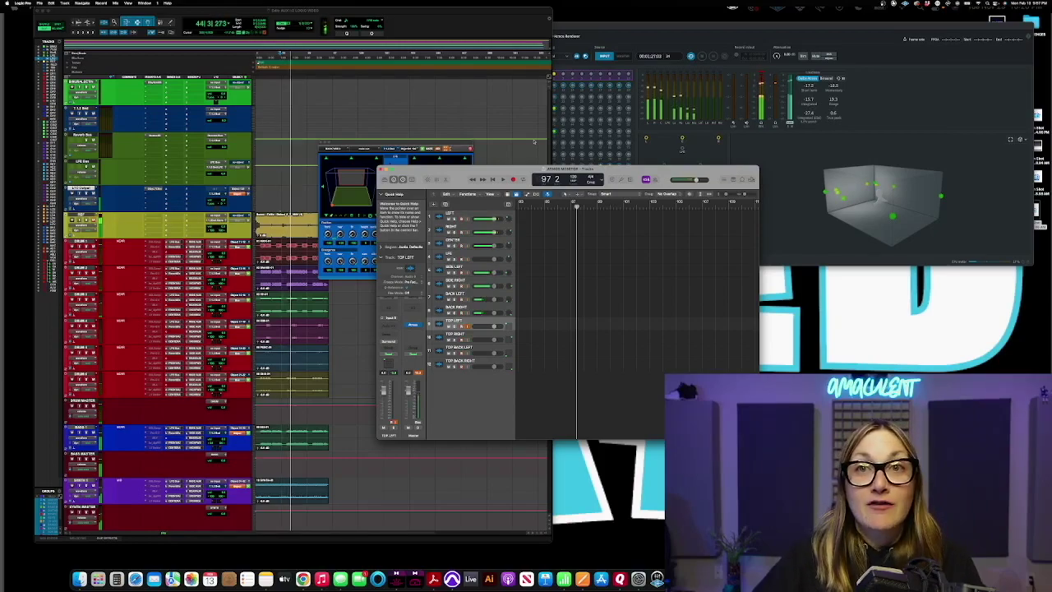
drag(567, 170, 513, 85)
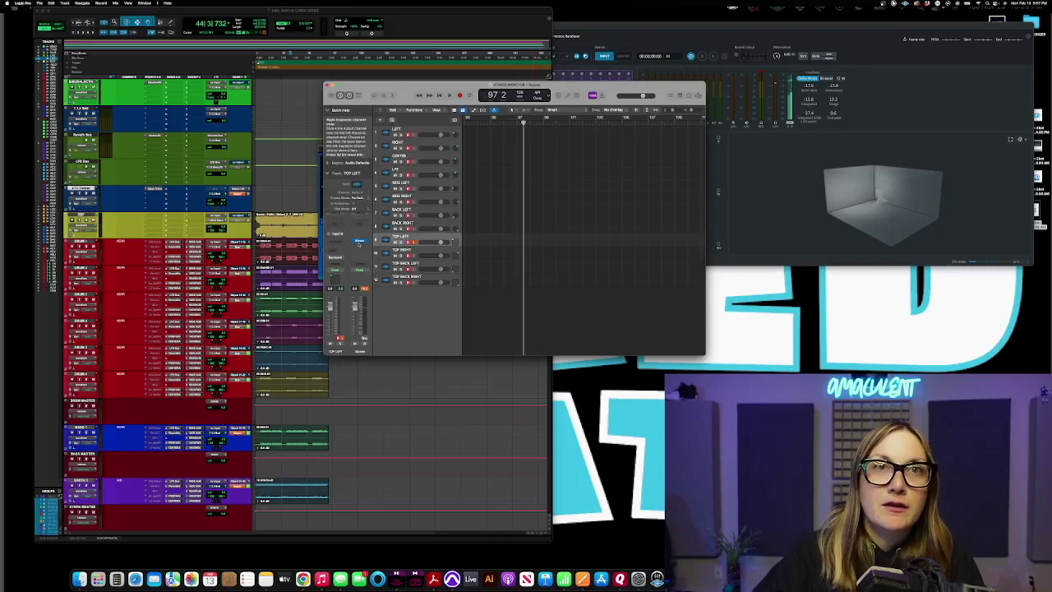
On the Master's Dolby Atmos plug-in, switch Monitoring Format to Apple Renderer, then back to Dolby Renderer
click(359, 240)
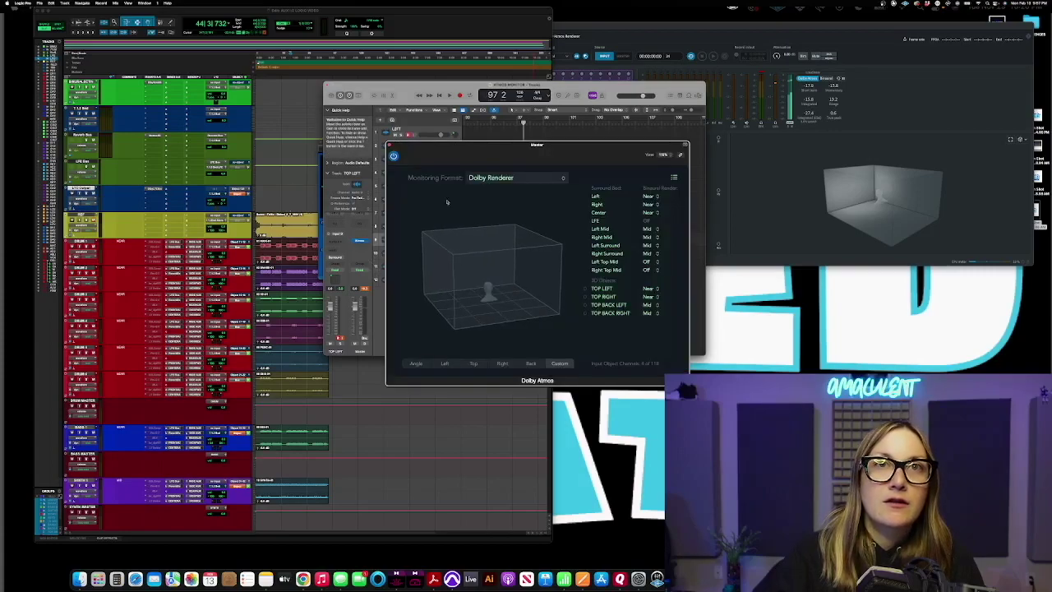
drag(463, 148, 257, 126)
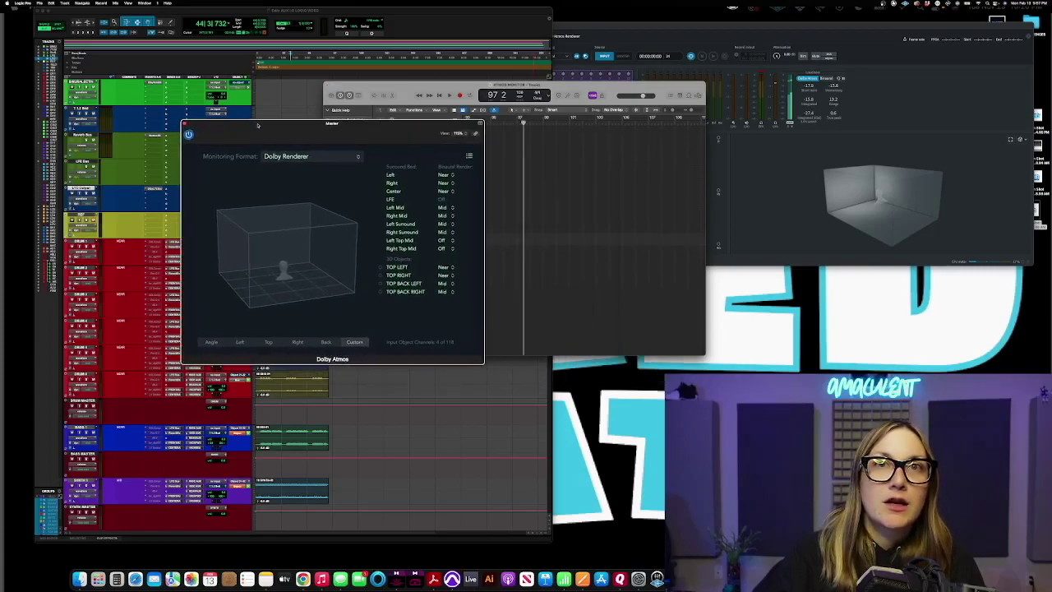
click(285, 156)
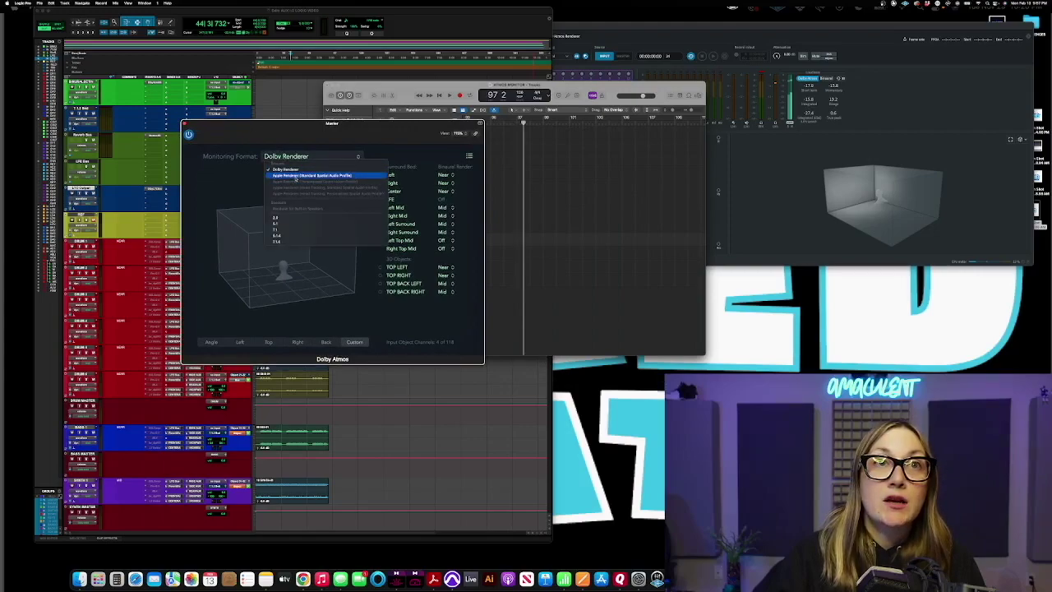
click(295, 178)
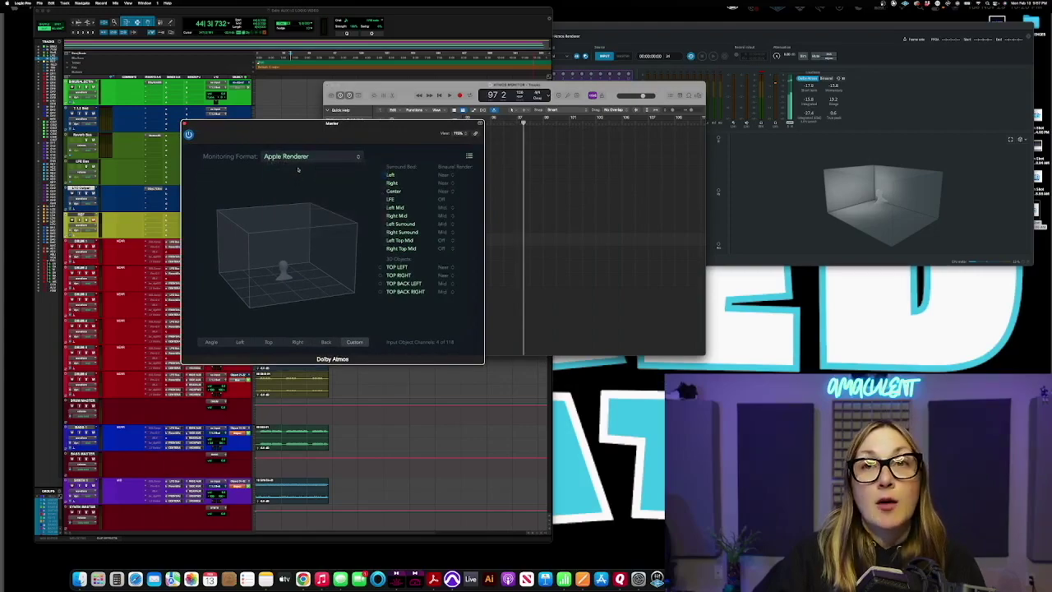
click(296, 158)
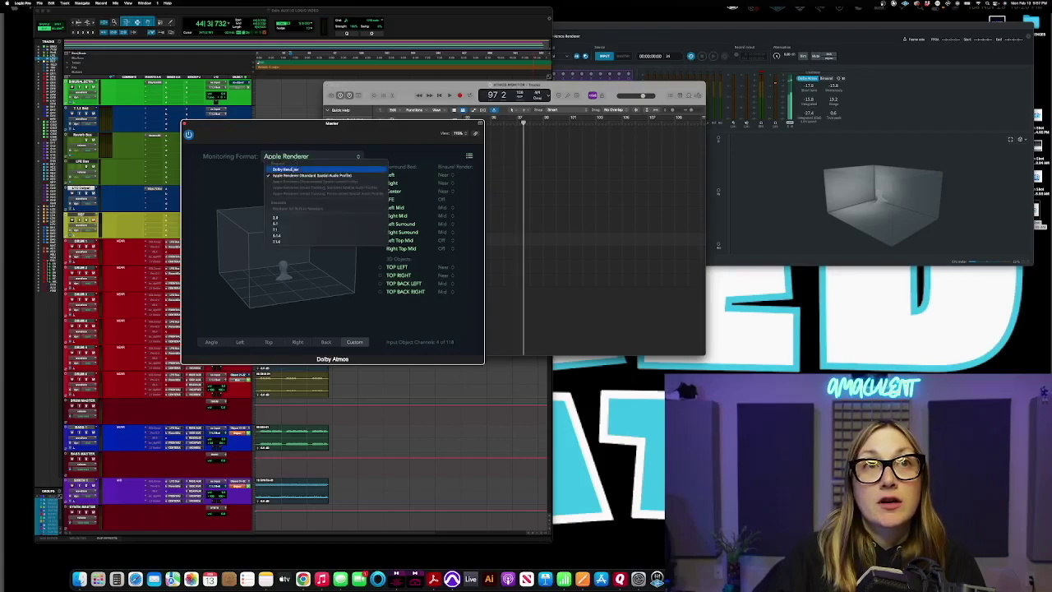
click(291, 170)
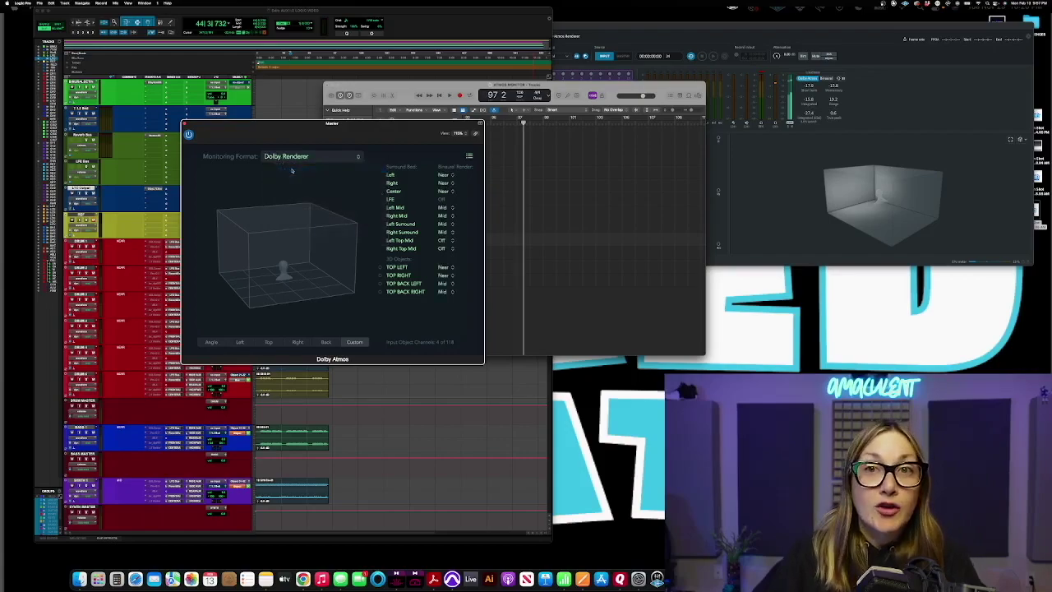